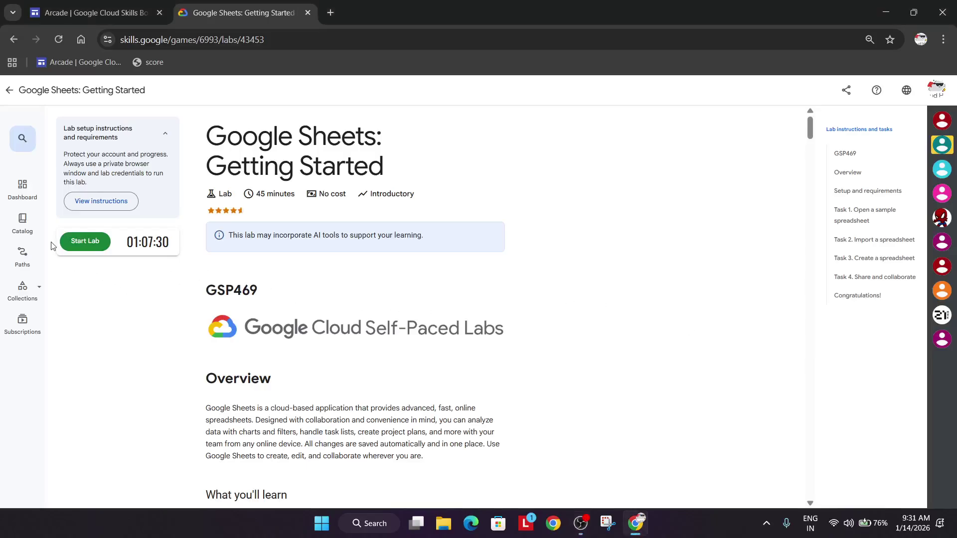
# - Start the lab, jump to Task 1, and open the sample spreadsheet link's options
pyautogui.click(84, 241)
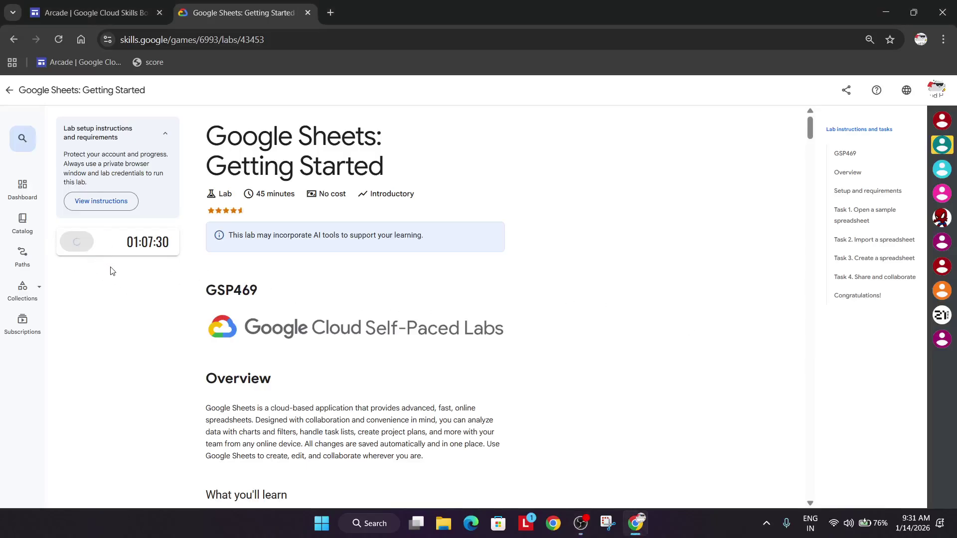
pyautogui.click(873, 213)
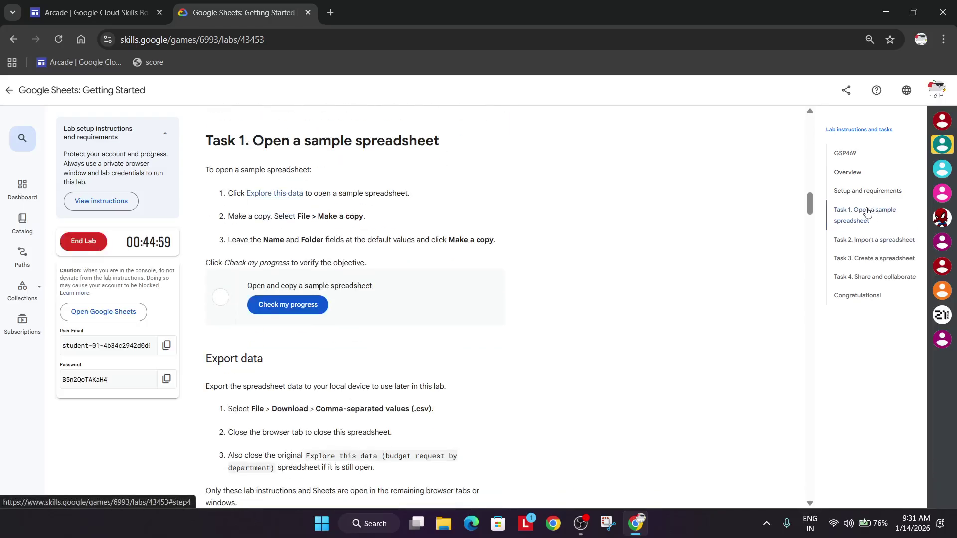
pyautogui.rightClick(270, 196)
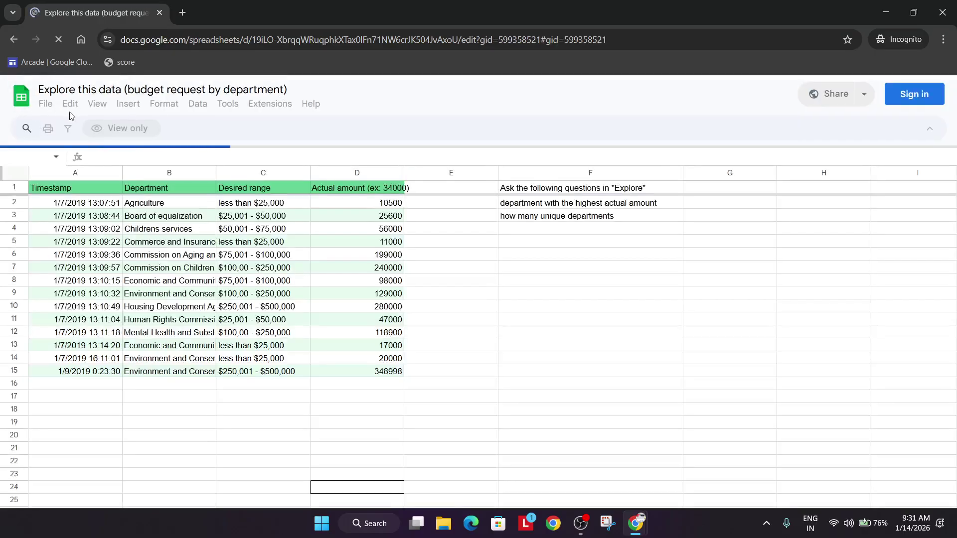
# - Begin Google sign-in from the sample sheet and paste the lab's student email
pyautogui.click(47, 107)
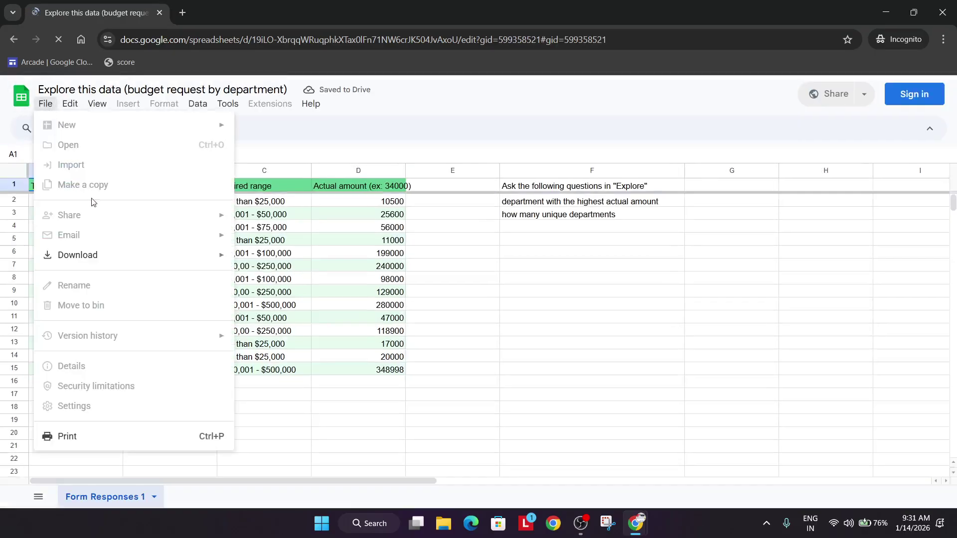
pyautogui.click(907, 95)
pyautogui.hotkey('alt', 'Tab')
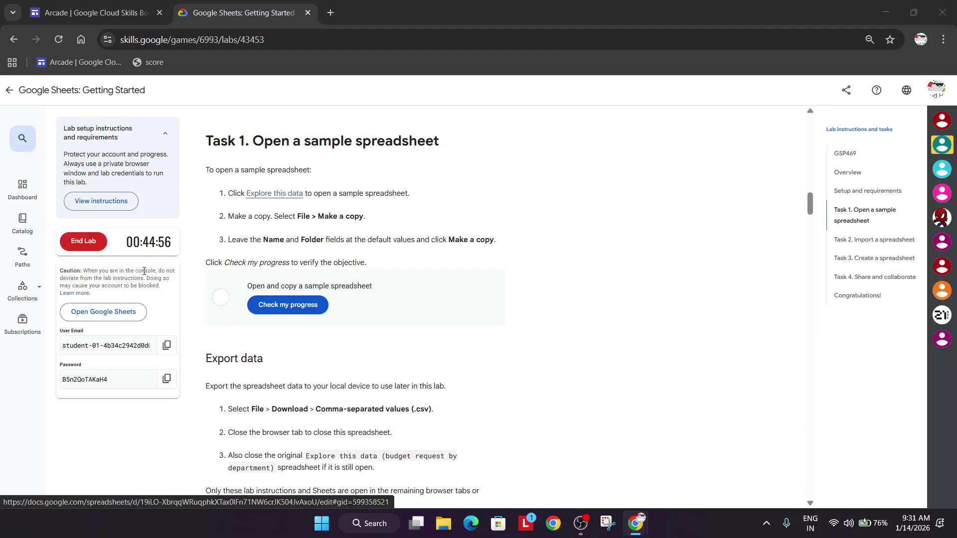
pyautogui.click(167, 346)
pyautogui.hotkey('alt', 'Tab')
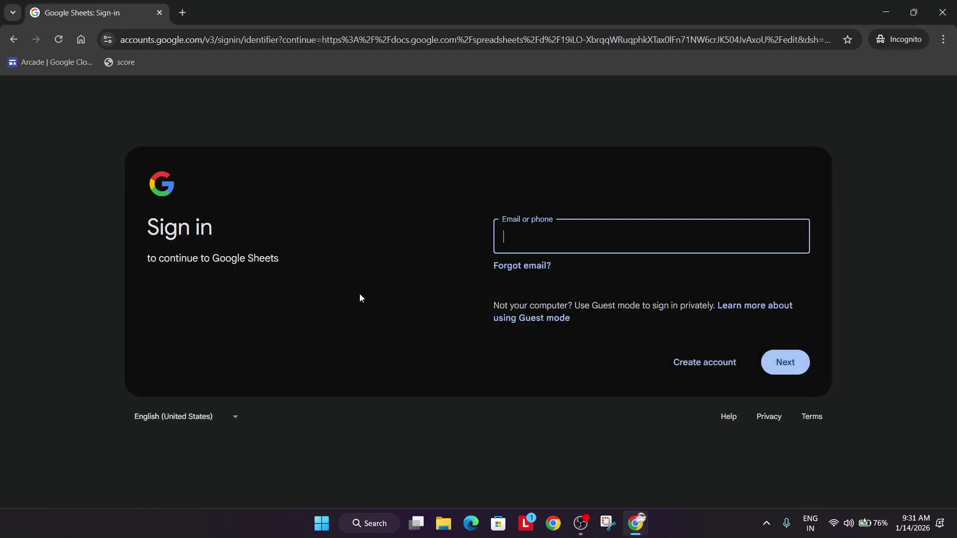
pyautogui.hotkey('ctrl', 'v')
# - Enter the copied lab password to finish signing in and accept the new account terms
pyautogui.hotkey('alt', 'Tab')
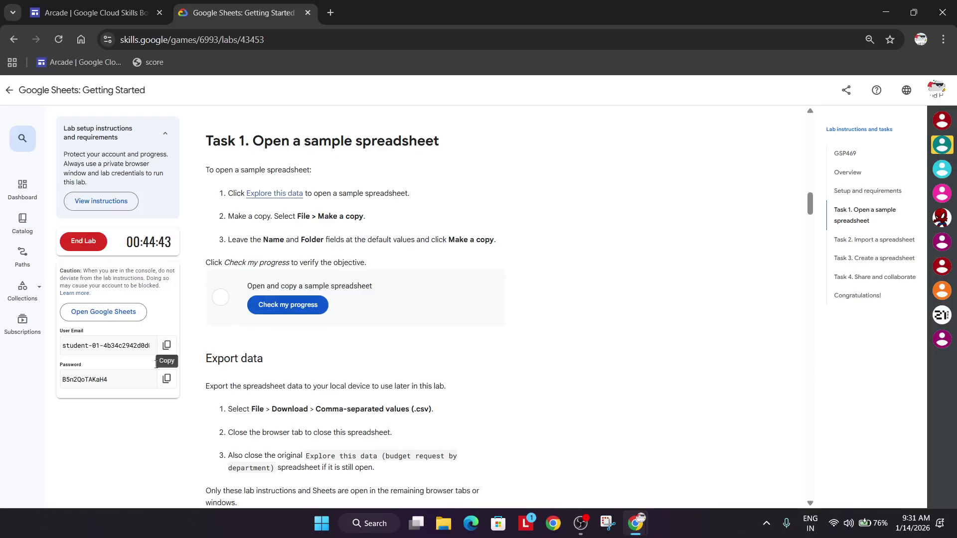
pyautogui.click(167, 379)
pyautogui.hotkey('alt', 'Tab')
pyautogui.press('Return')
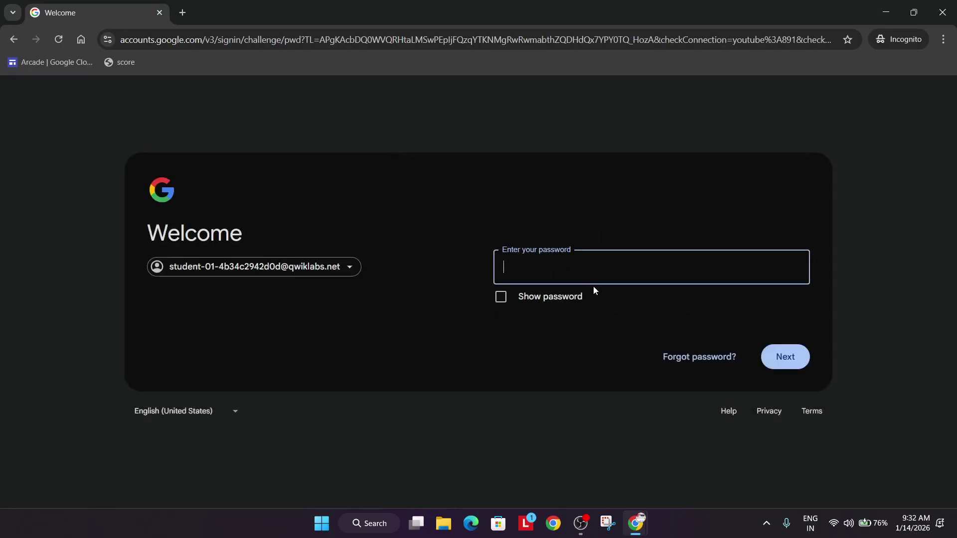
pyautogui.hotkey('ctrl', 'v')
pyautogui.click(778, 360)
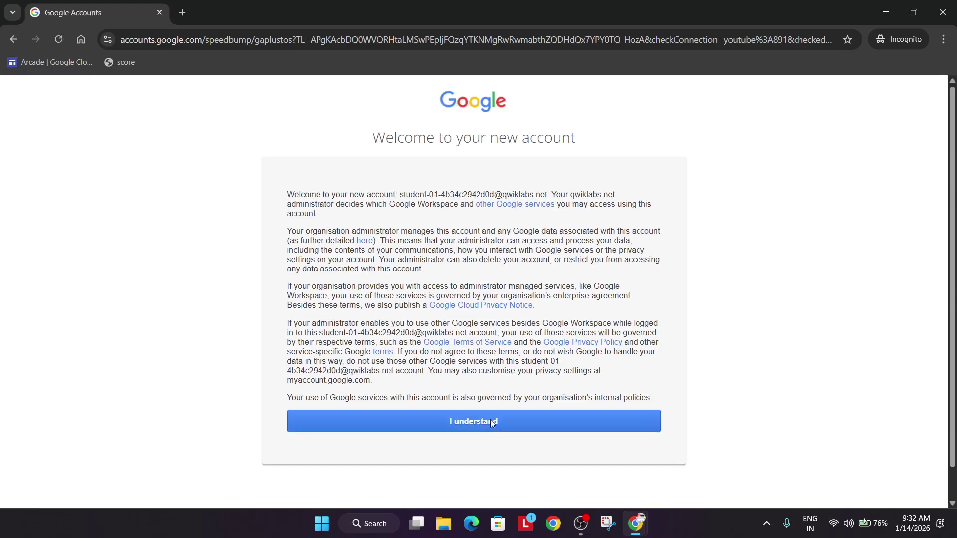
pyautogui.click(502, 425)
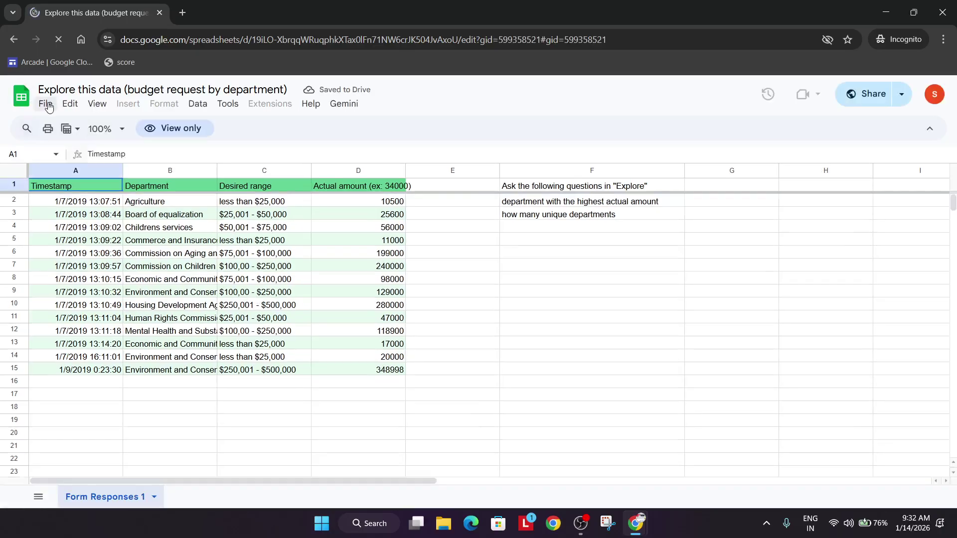
# - Make a copy of the budget request sample spreadsheet and run the Task 1 progress check
pyautogui.click(48, 107)
pyautogui.click(53, 184)
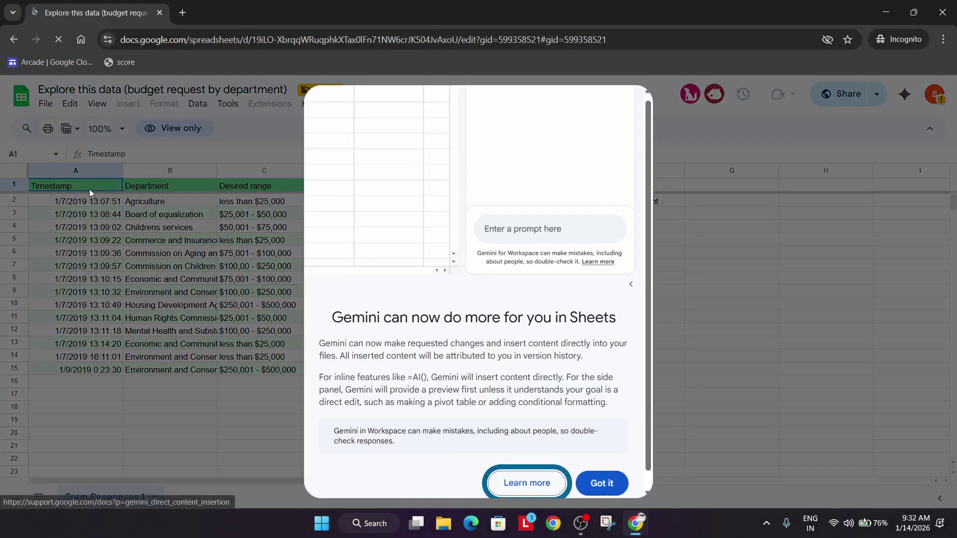
pyautogui.hotkey('alt', 'Tab')
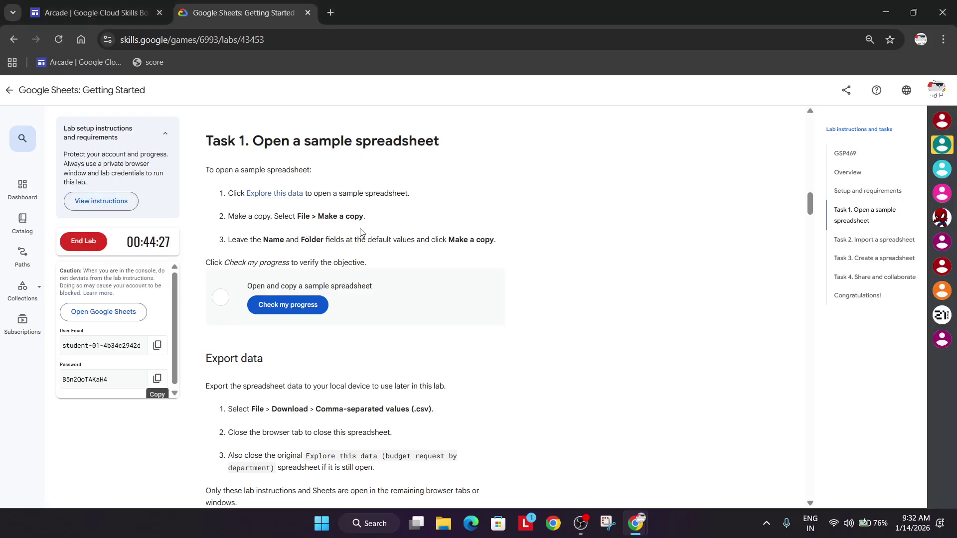
pyautogui.hotkey('alt', 'Tab')
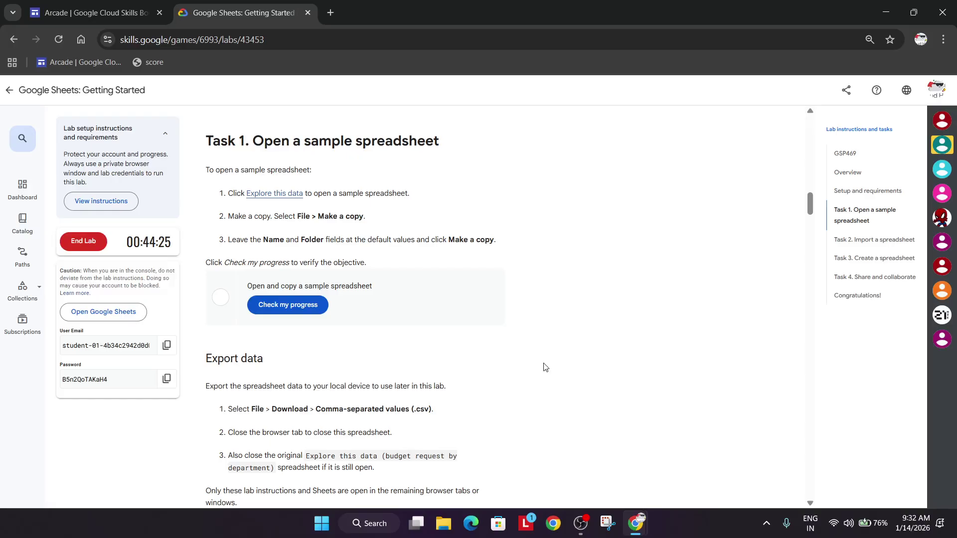
pyautogui.click(270, 303)
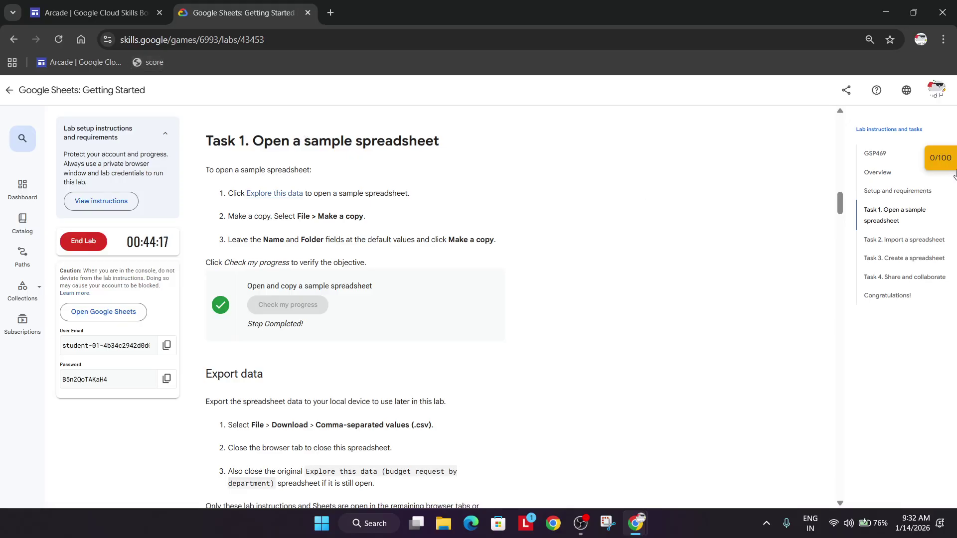
# - Refresh the lab page to show the 25/100 score and select the exported-data file name
pyautogui.scroll(-5, 449, 267)
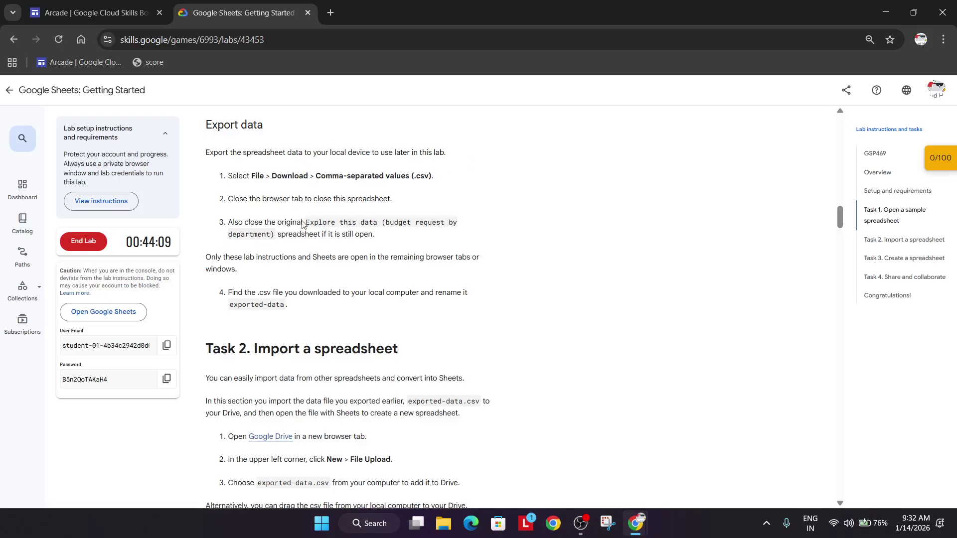
pyautogui.click(581, 523)
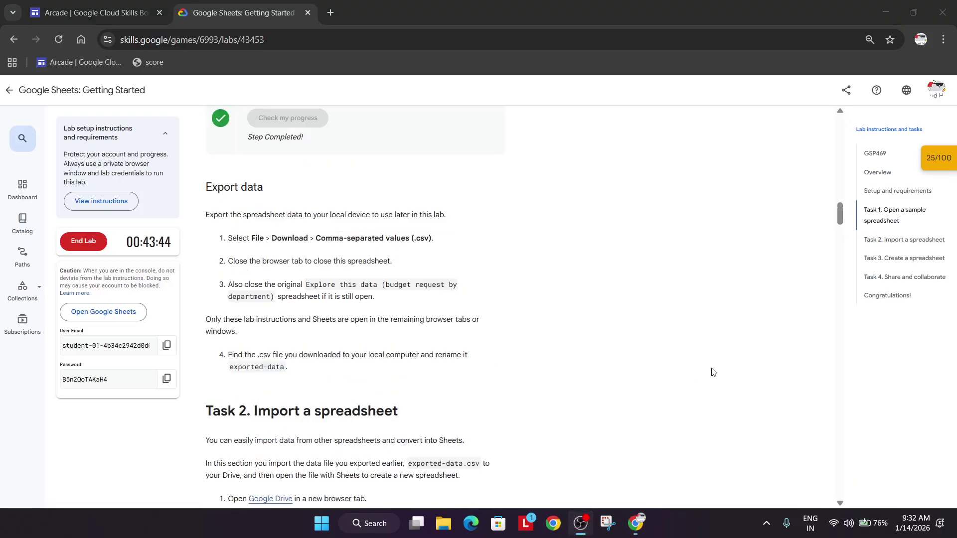
pyautogui.click(714, 372)
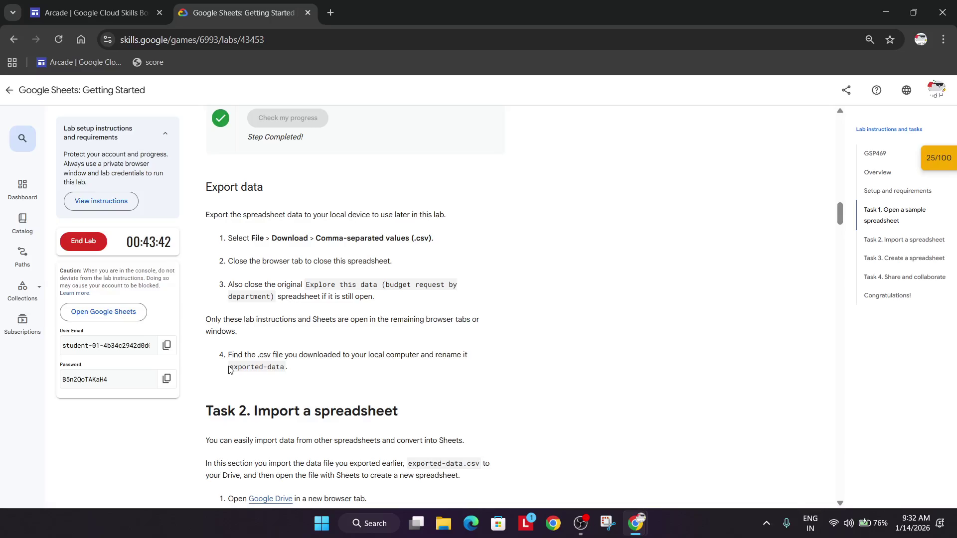
pyautogui.moveTo(245, 370); pyautogui.dragTo(280, 368)
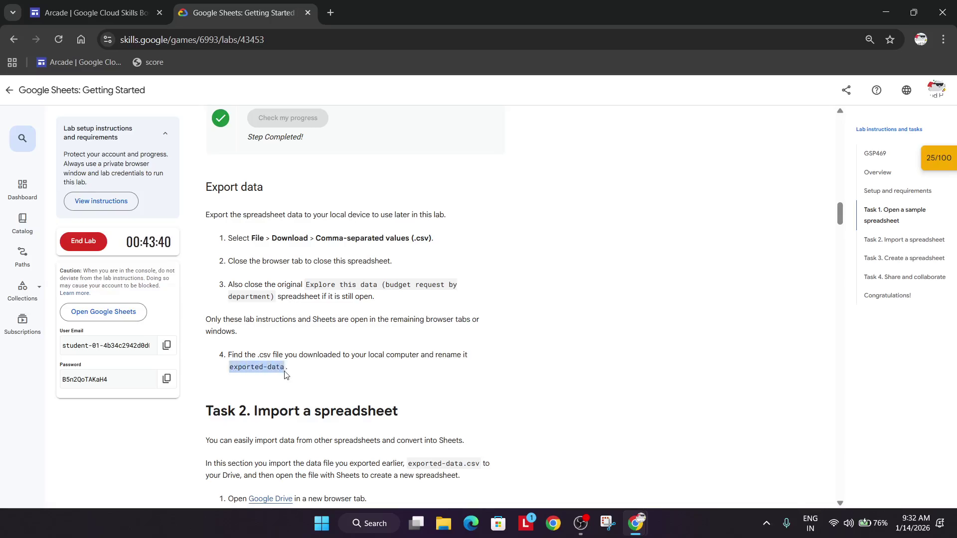
pyautogui.hotkey('alt', 'Tab')
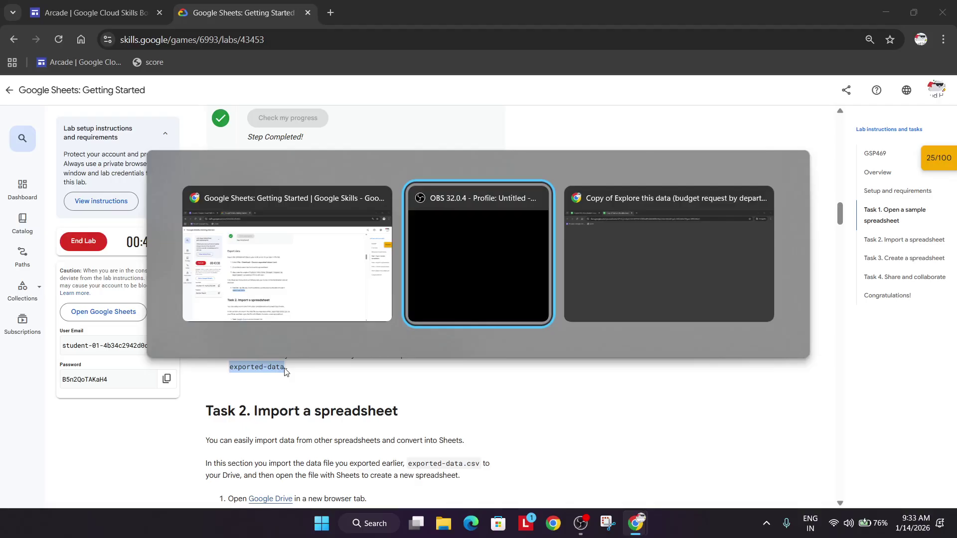
# - Download the copied spreadsheet as Comma Separated Values, saved as exported-data.csv
pyautogui.hotkey('alt', 'Tab')
pyautogui.click(48, 103)
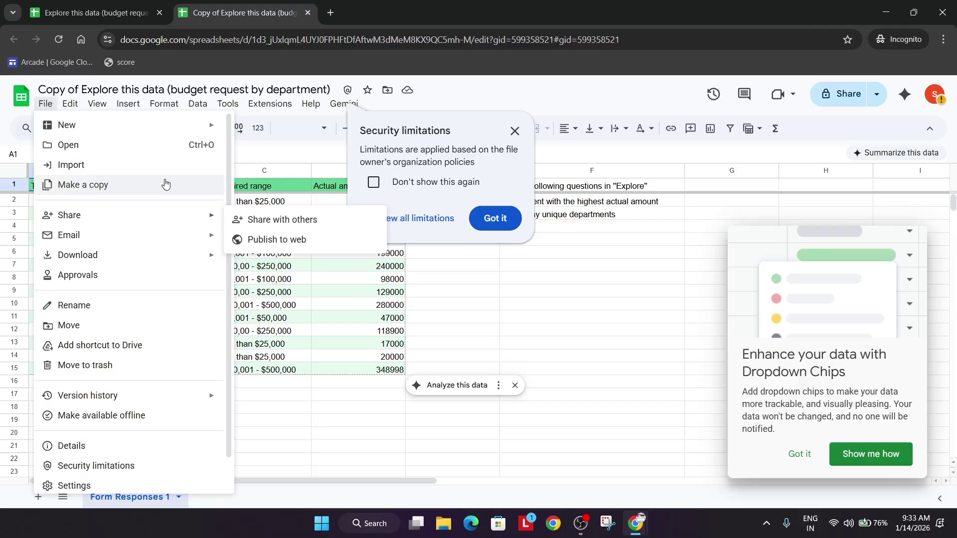
pyautogui.moveTo(184, 255)
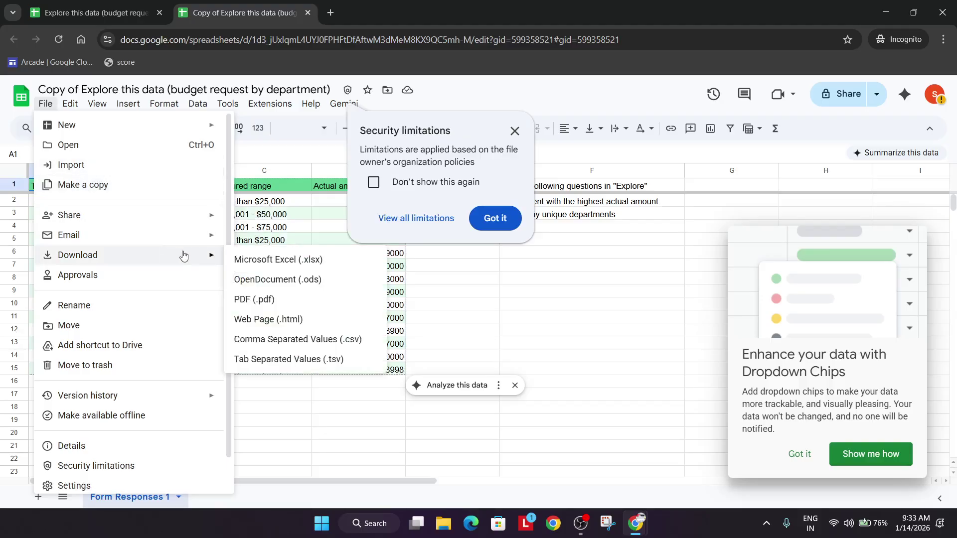
pyautogui.click(337, 344)
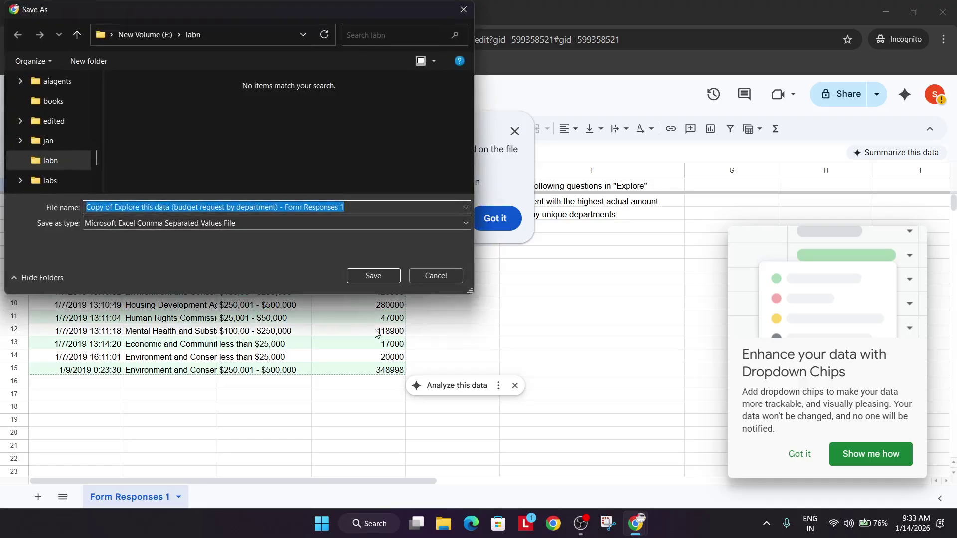
pyautogui.write('exported-data')
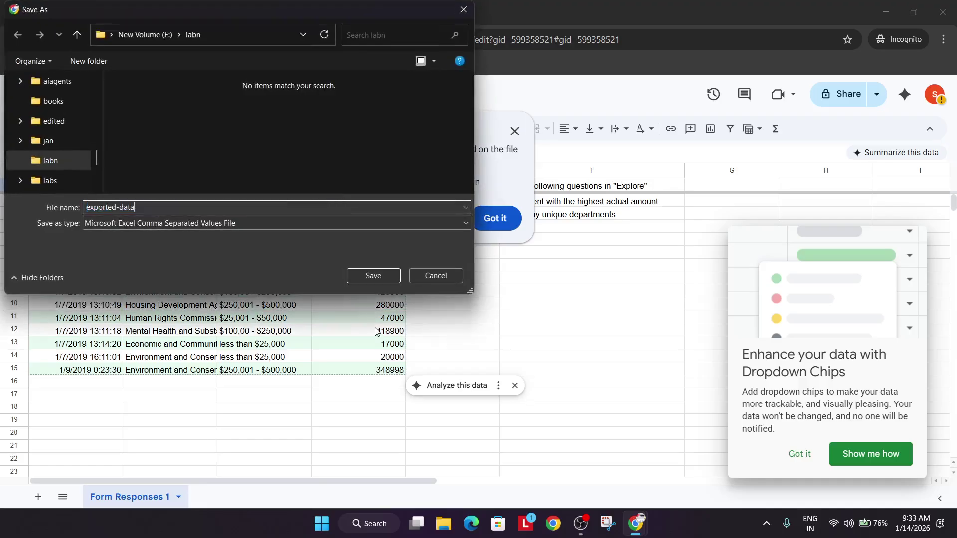
pyautogui.click(374, 276)
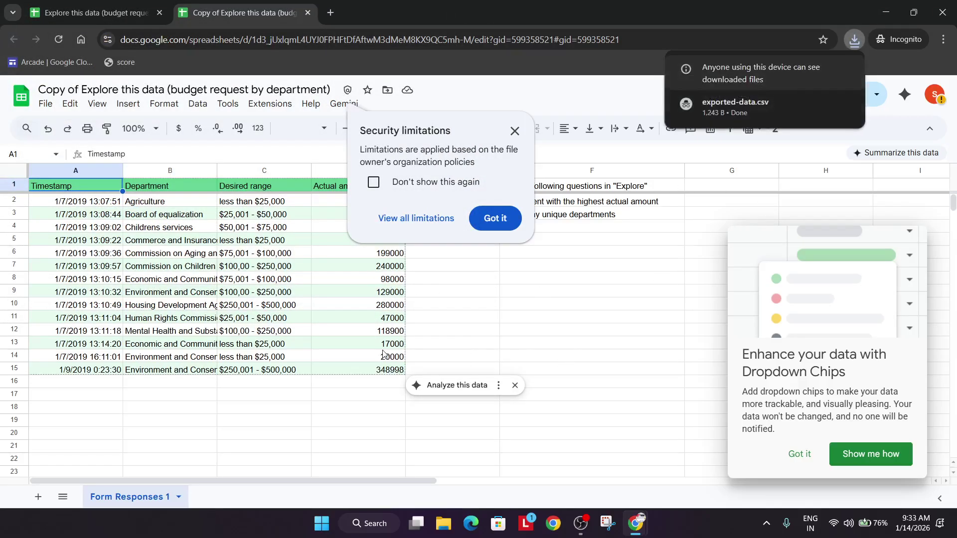
pyautogui.hotkey('alt', 'Tab')
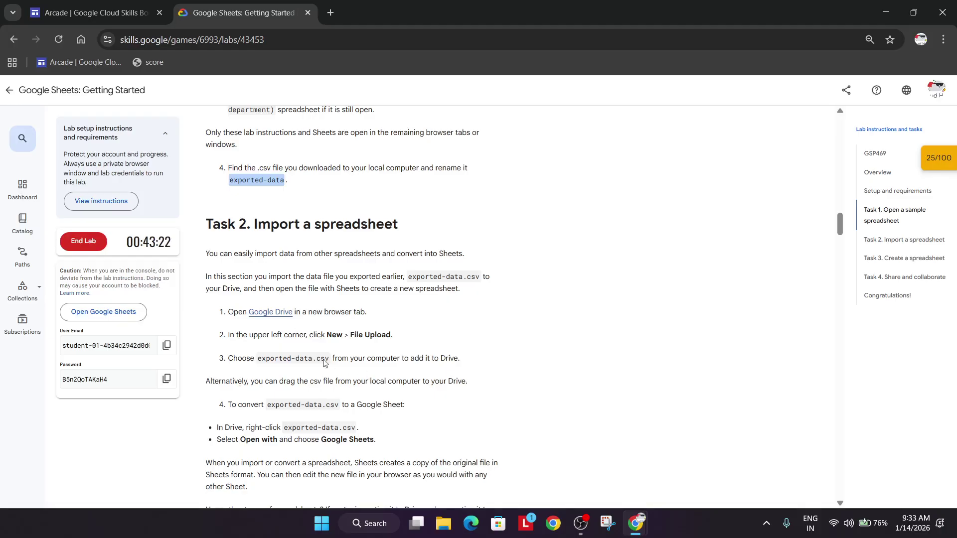
# - Open the lab's Google Drive link in the private browsing window
pyautogui.rightClick(265, 314)
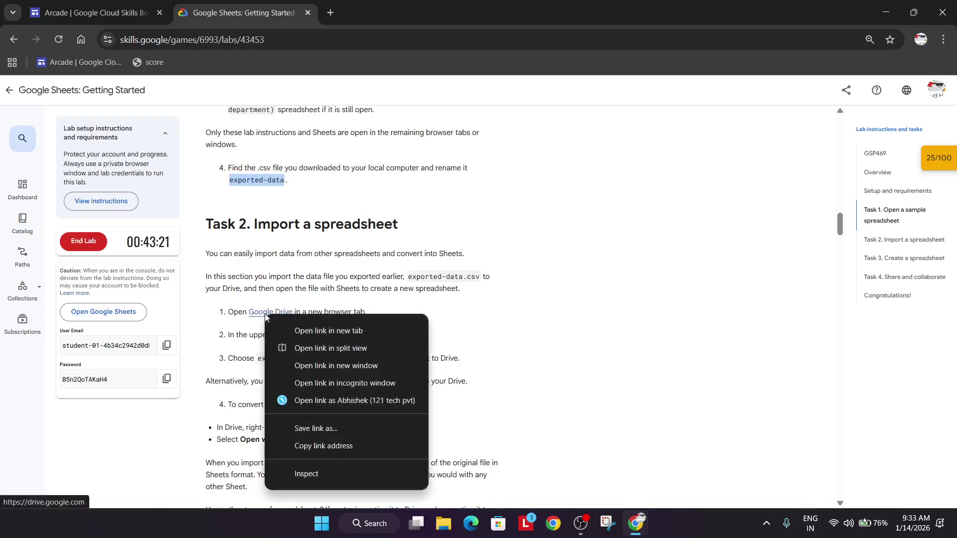
pyautogui.click(315, 383)
pyautogui.hotkey('alt', 'Tab')
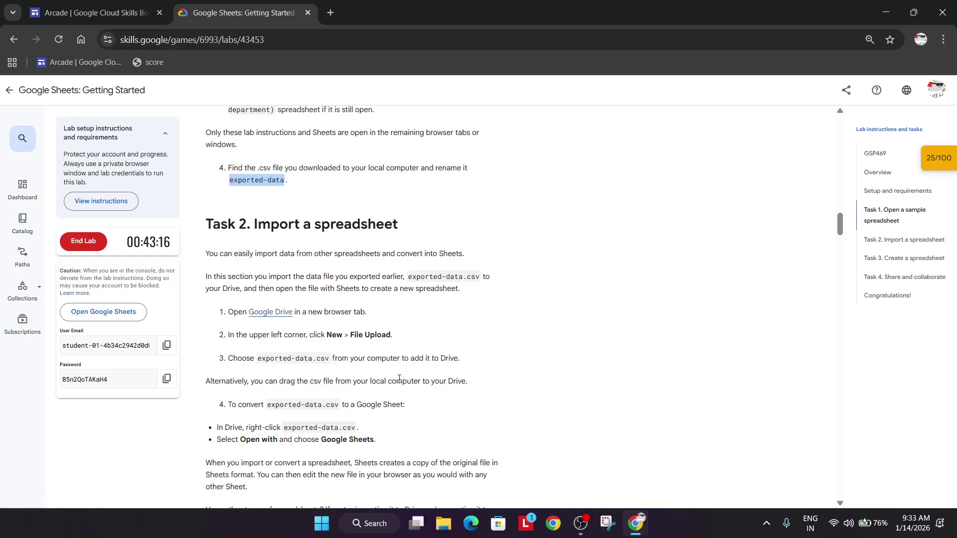
pyautogui.hotkey('alt', 'Tab')
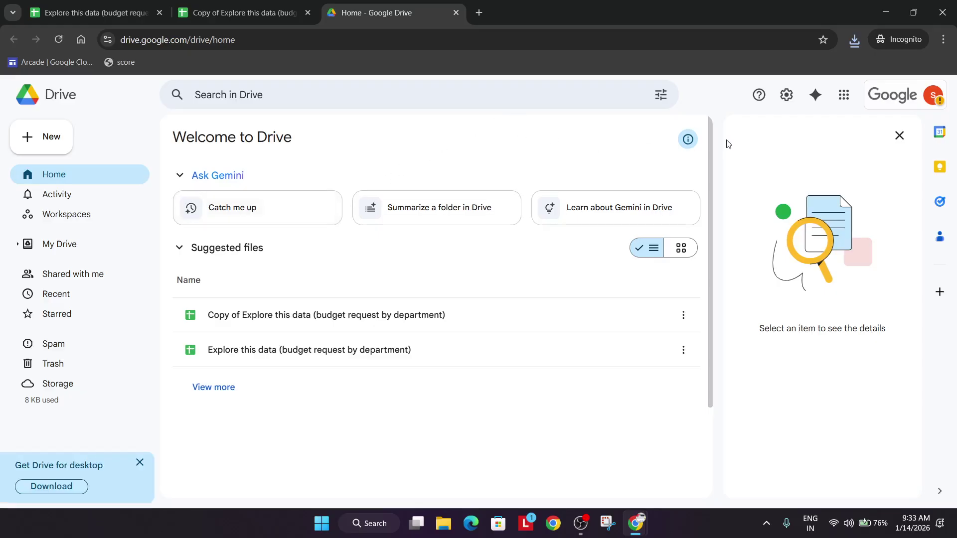
# - Drag exported-data.csv from recent downloads into Drive and list My Drive's files
pyautogui.click(854, 47)
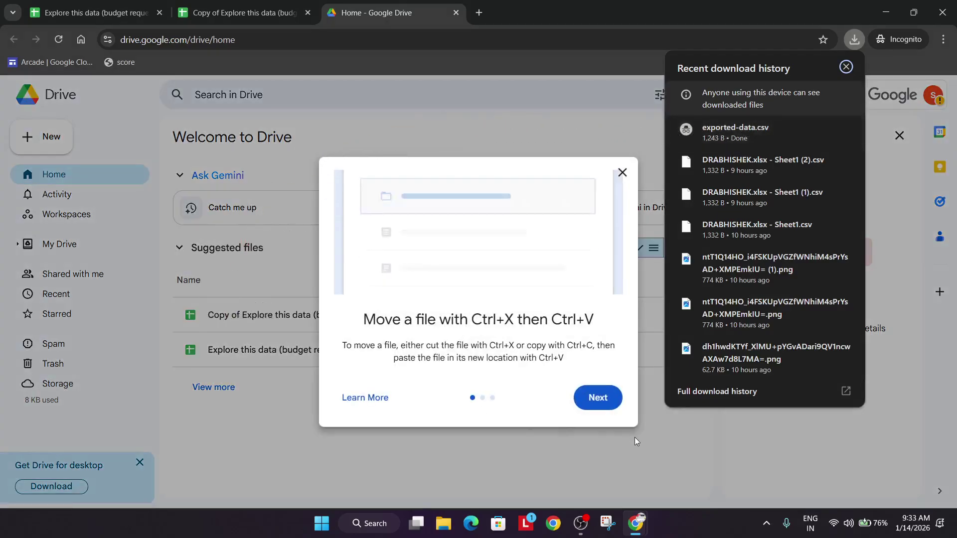
pyautogui.click(622, 182)
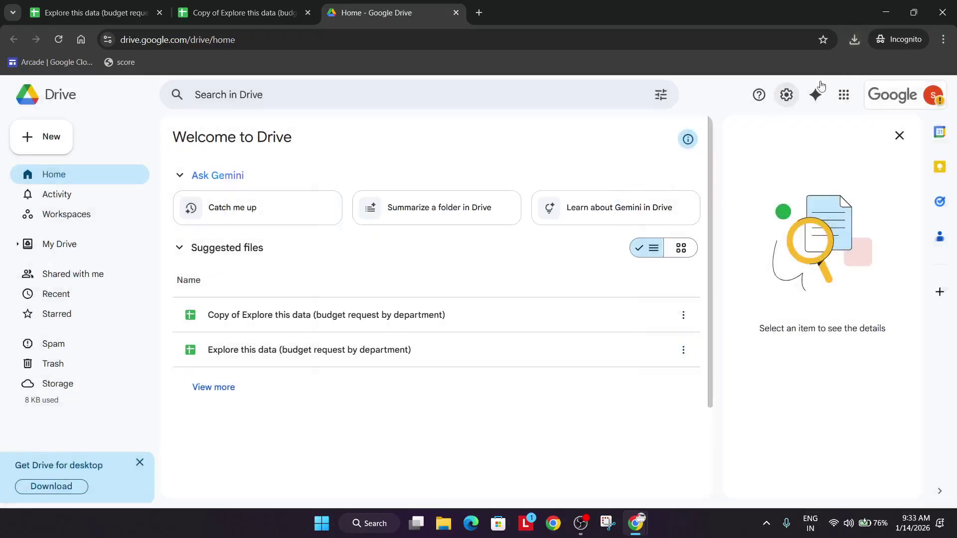
pyautogui.click(857, 39)
pyautogui.moveTo(743, 134); pyautogui.dragTo(357, 399)
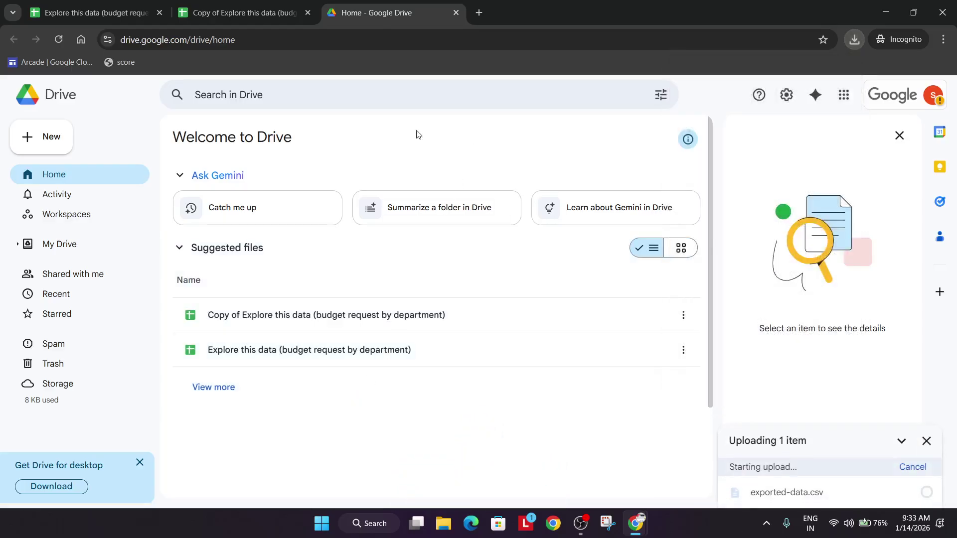
pyautogui.click(23, 143)
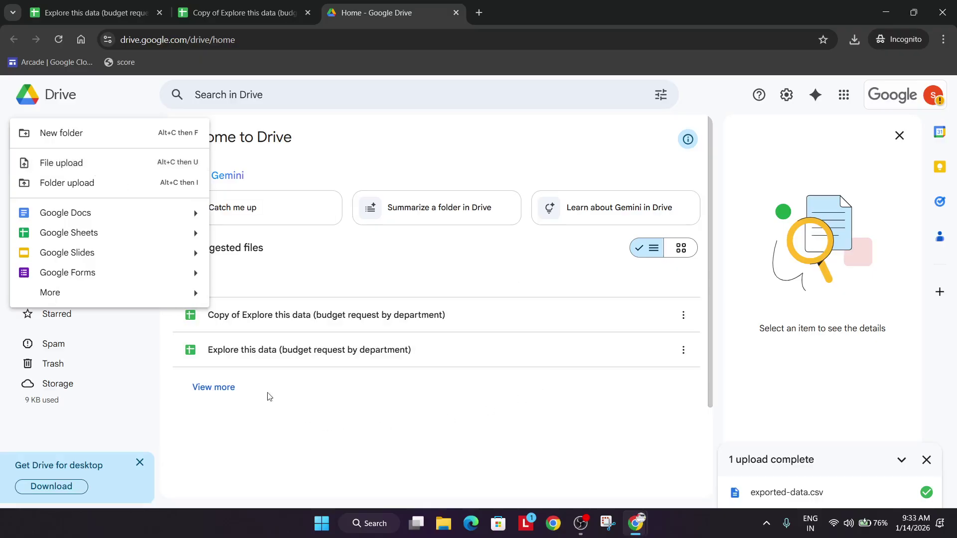
pyautogui.click(409, 179)
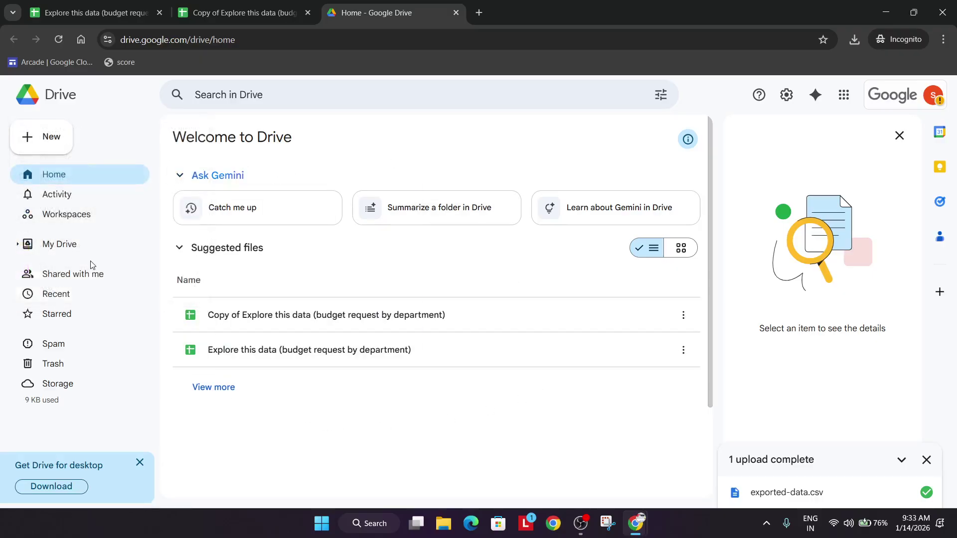
pyautogui.click(75, 244)
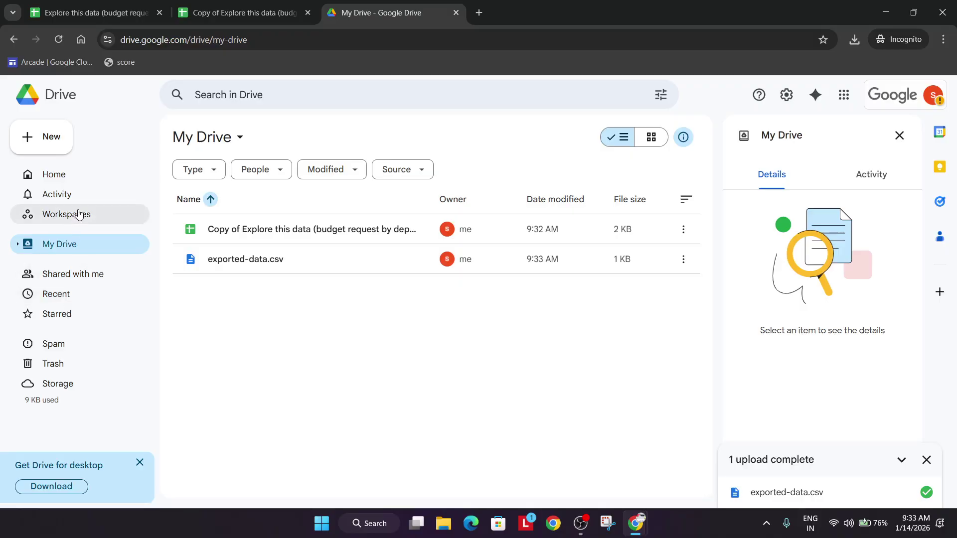
# - Dismiss the Drive for desktop promo and tick 'Convert uploads to Google Docs editor format' in Settings
pyautogui.click(143, 467)
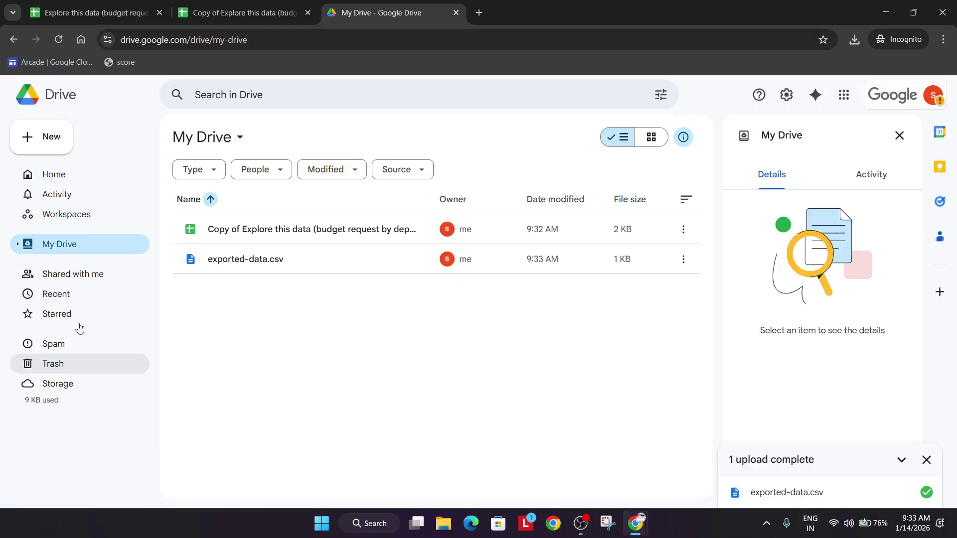
pyautogui.click(786, 96)
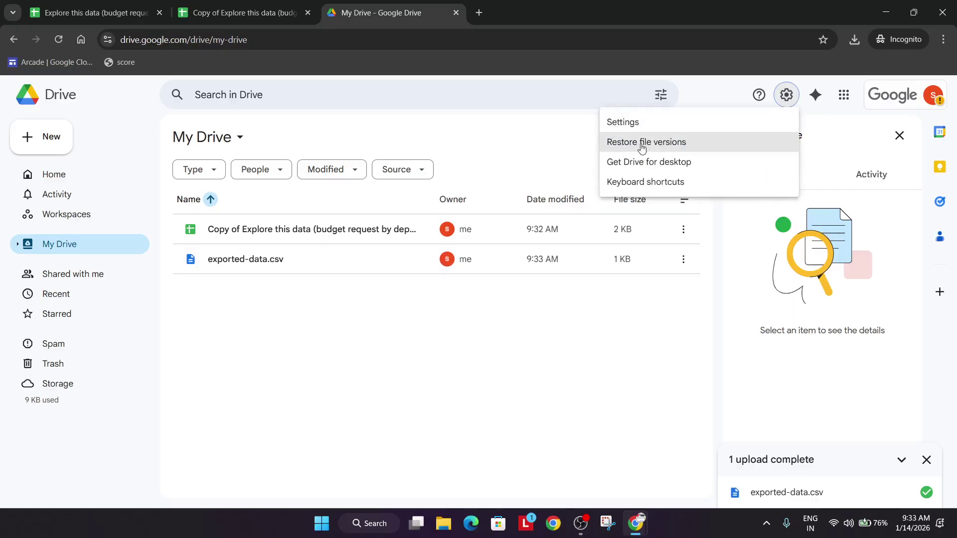
pyautogui.click(623, 123)
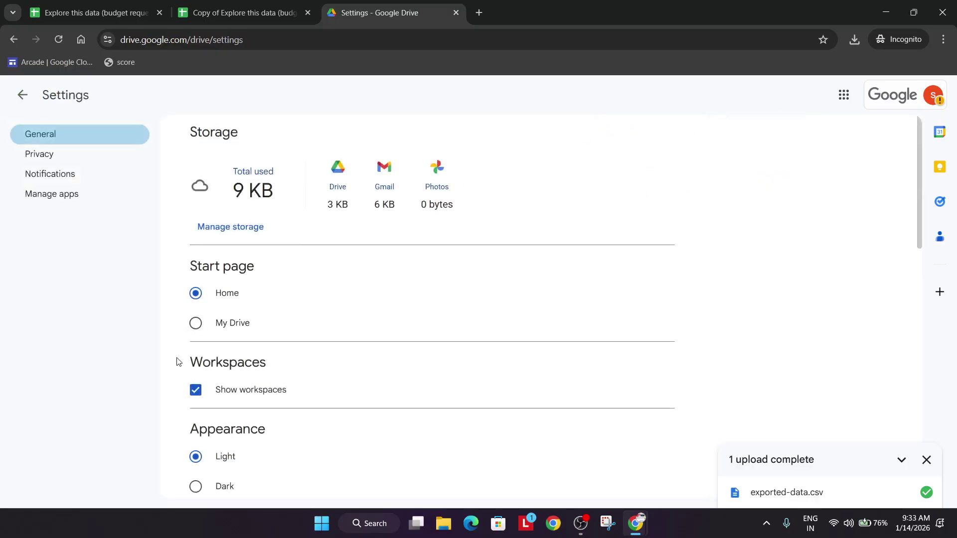
pyautogui.scroll(-5, 293, 387)
pyautogui.scroll(-3, 304, 379)
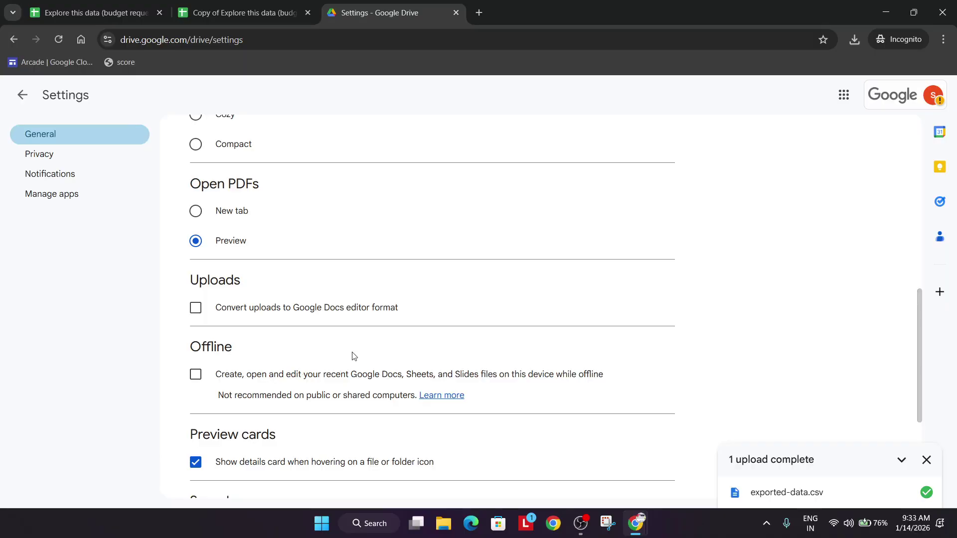
pyautogui.click(370, 313)
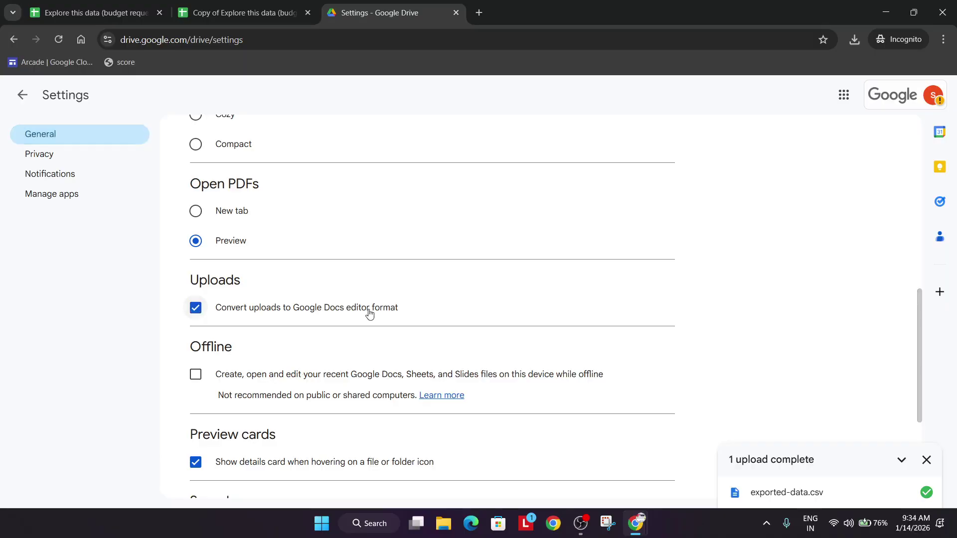
# - Open exported-data.csv from My Drive with Google Sheets
pyautogui.click(23, 96)
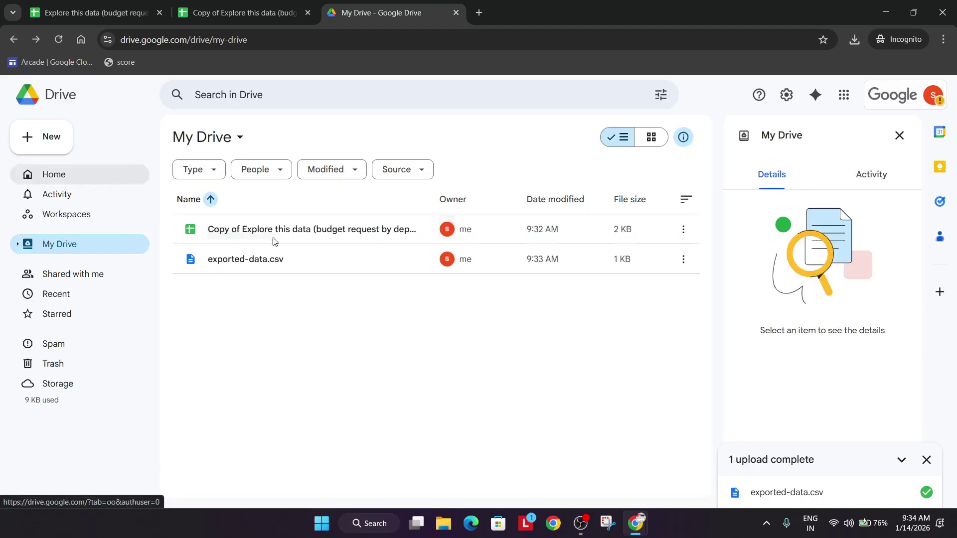
pyautogui.doubleClick(256, 262)
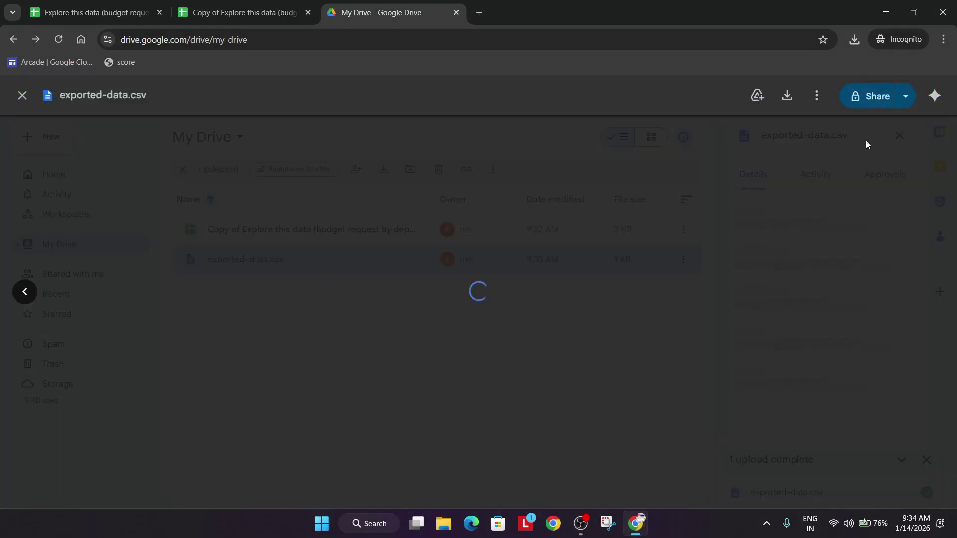
pyautogui.click(483, 97)
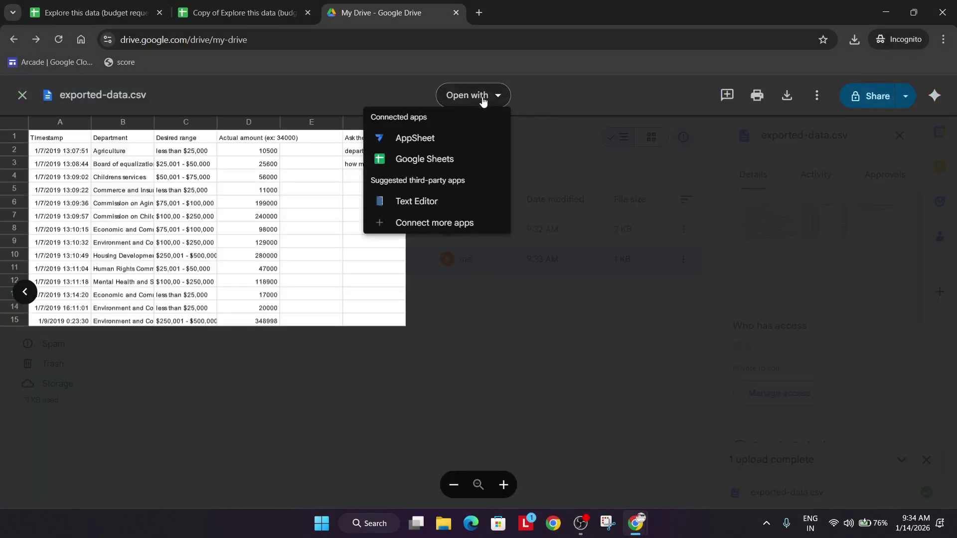
pyautogui.click(439, 157)
# - Run Check my progress for the import task in the lab instructions
pyautogui.hotkey('alt', 'Tab')
pyautogui.scroll(-6, 382, 370)
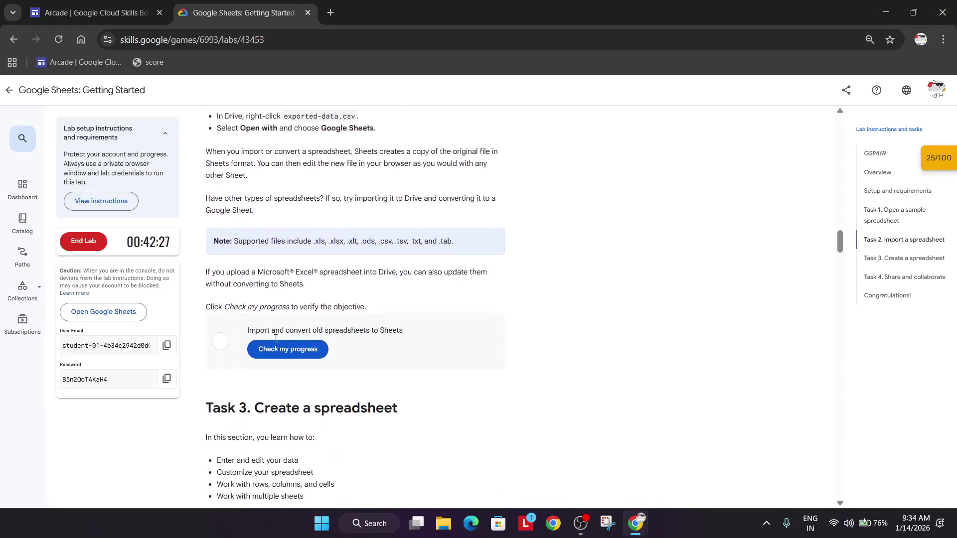
pyautogui.click(305, 356)
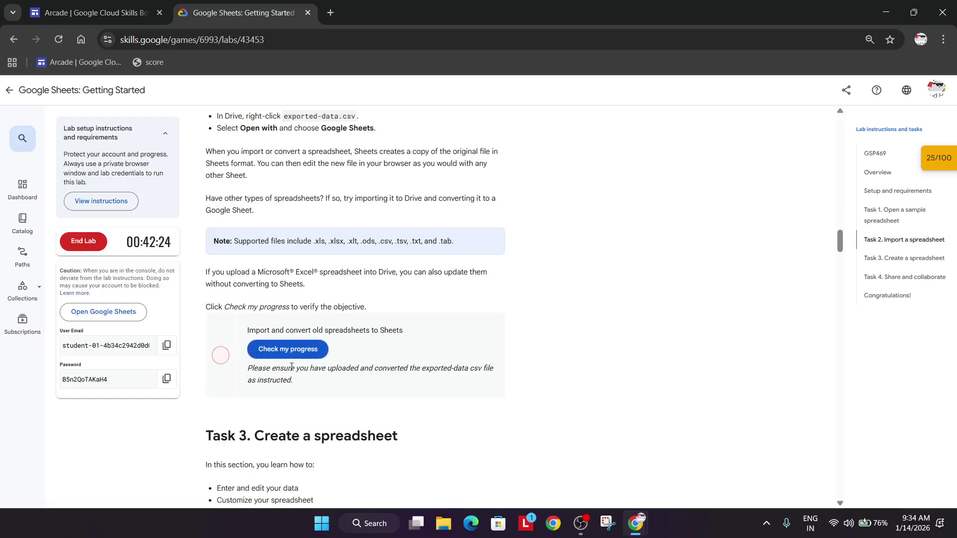
pyautogui.hotkey('alt', 'Tab')
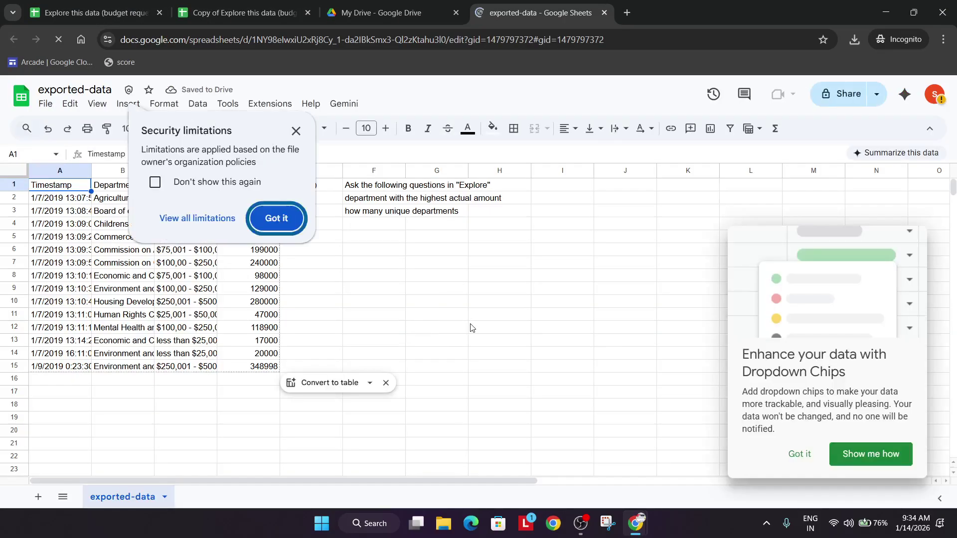
pyautogui.hotkey('alt', 'Tab')
pyautogui.click(306, 347)
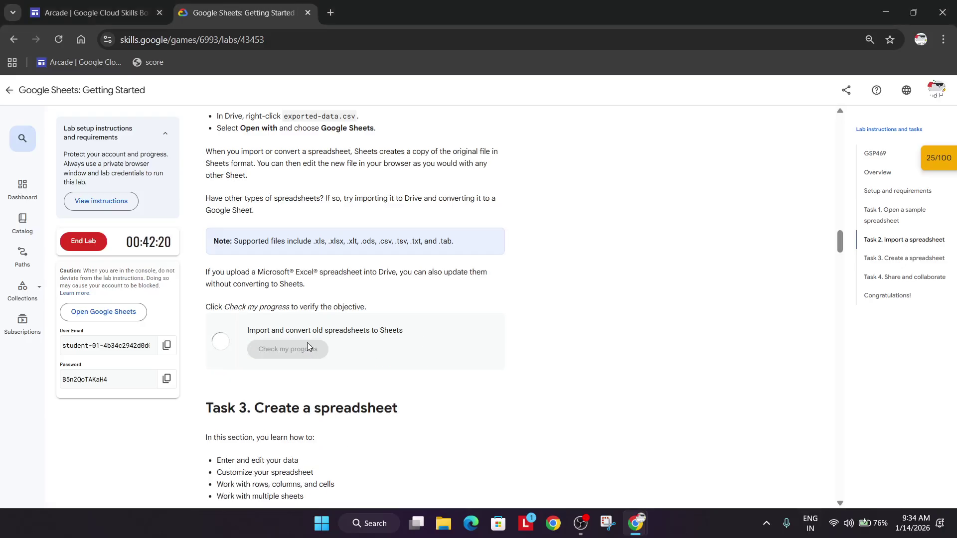
# - Create a new blank spreadsheet from the exported-data sheet's File menu and start editing its title
pyautogui.scroll(-4, 394, 342)
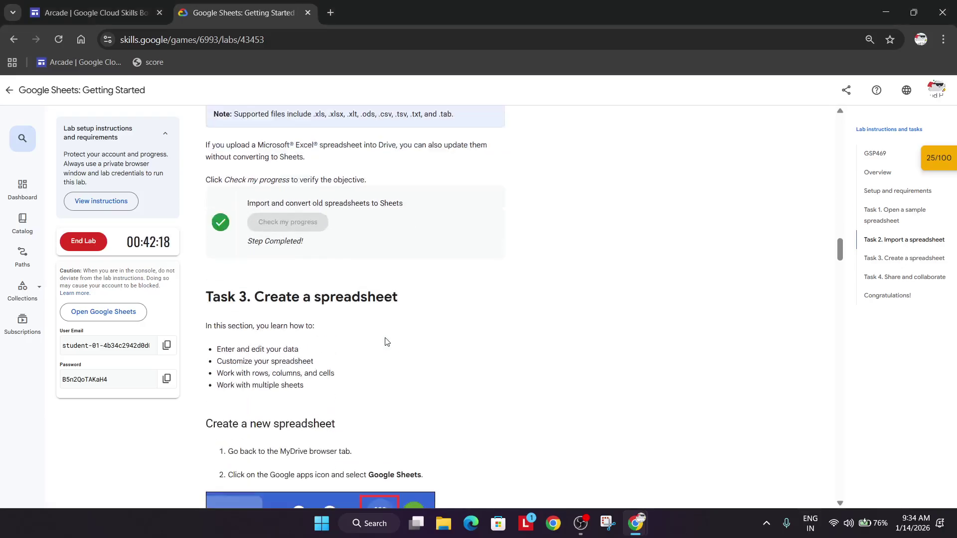
pyautogui.hotkey('alt', 'Tab')
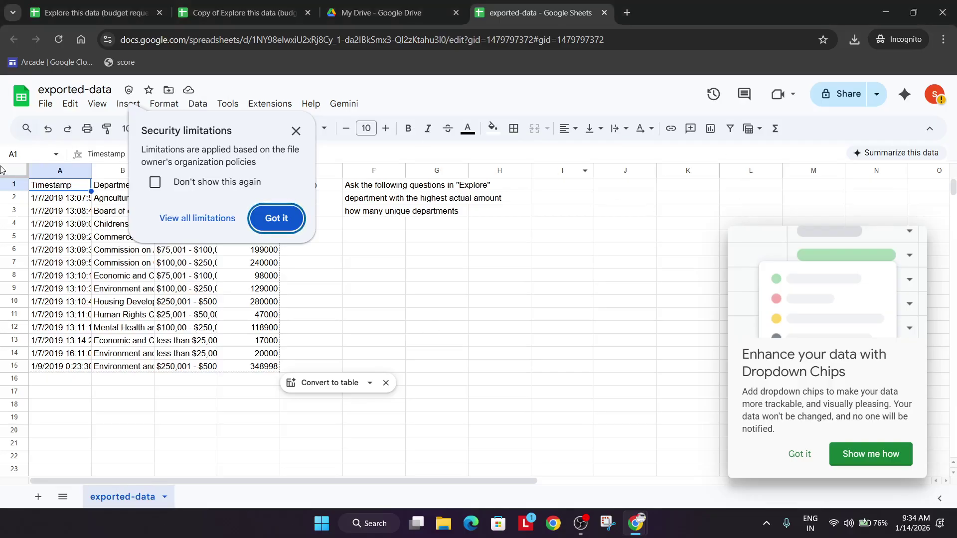
pyautogui.click(45, 104)
pyautogui.moveTo(80, 128)
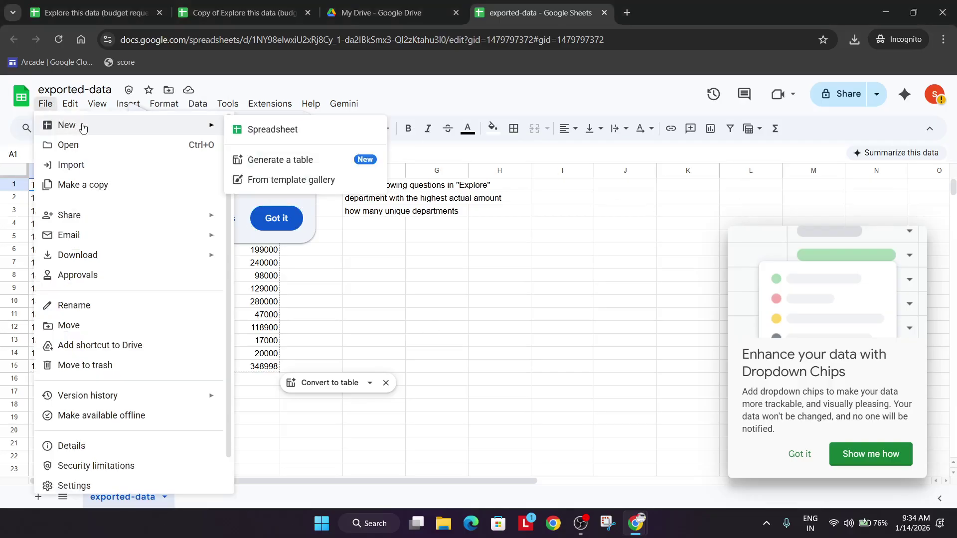
pyautogui.click(236, 133)
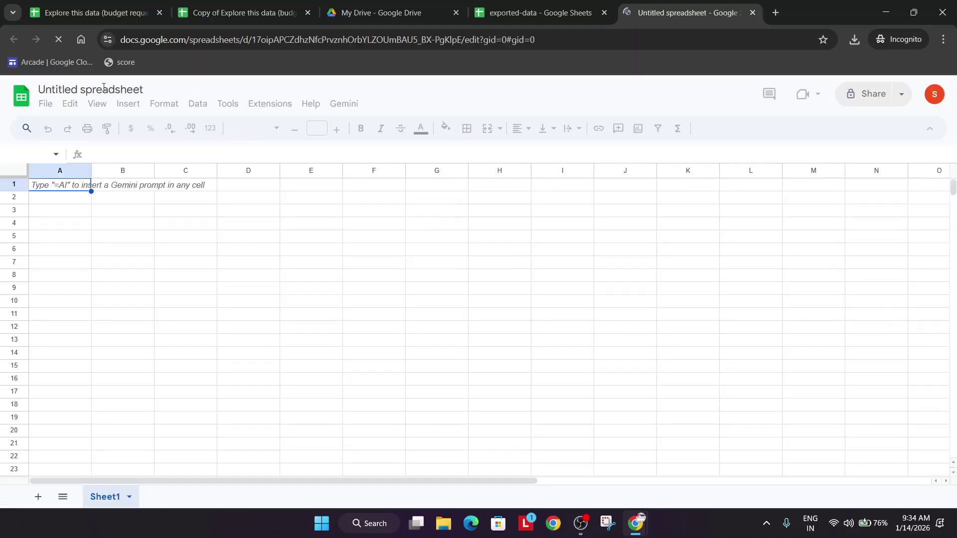
pyautogui.click(99, 88)
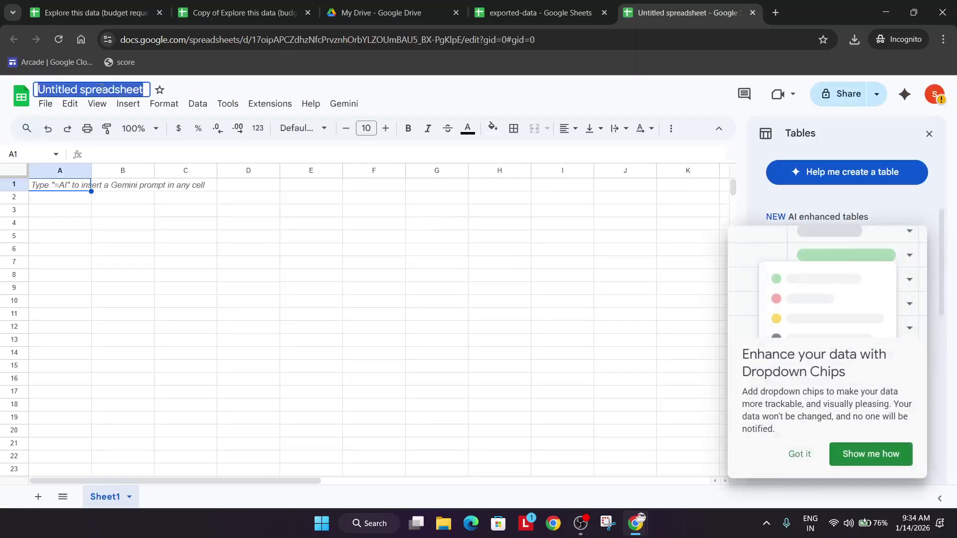
pyautogui.write('DRABHISHE')
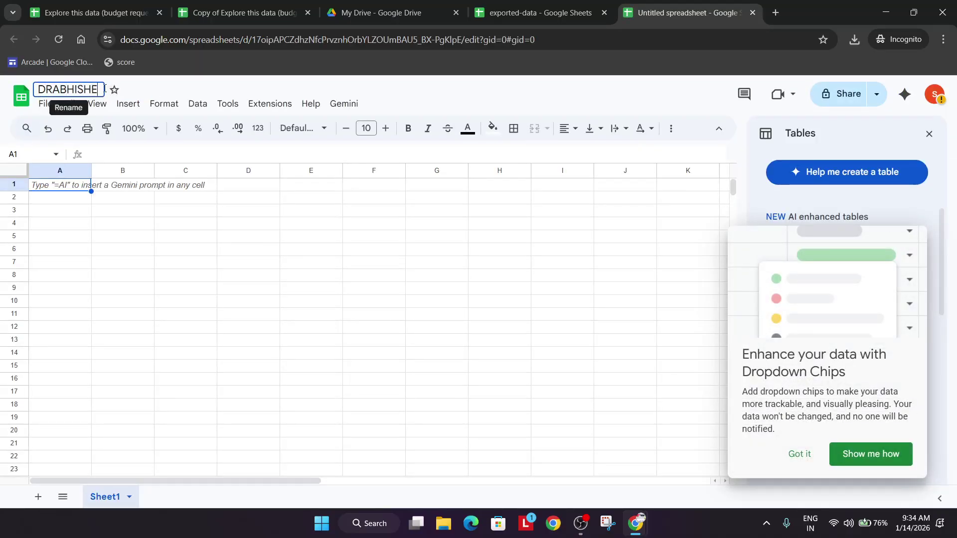
# - Rename the new spreadsheet to important-data, copied from the lab instructions
pyautogui.hotkey('alt', 'Tab')
pyautogui.scroll(-10, 225, 225)
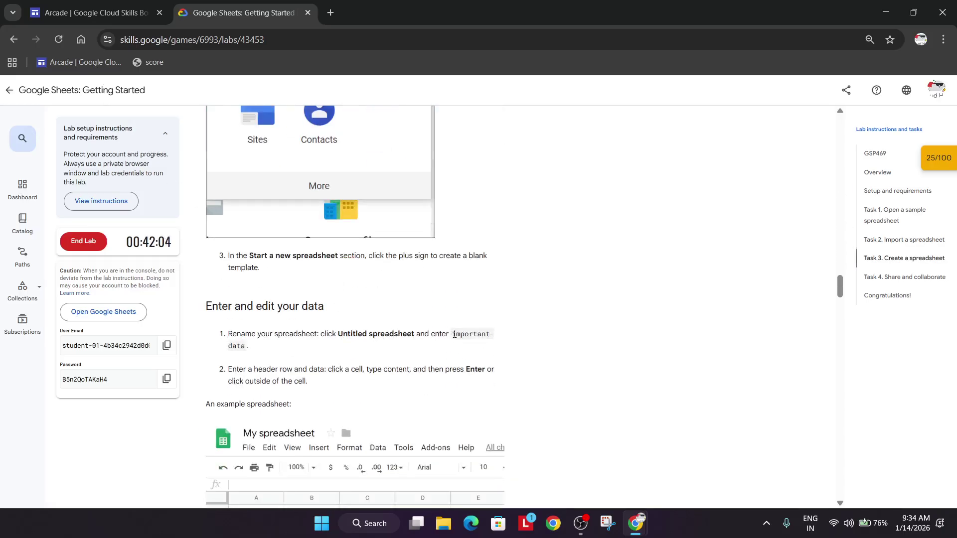
pyautogui.moveTo(453, 334); pyautogui.dragTo(369, 356)
pyautogui.hotkey('ctrl', 'c')
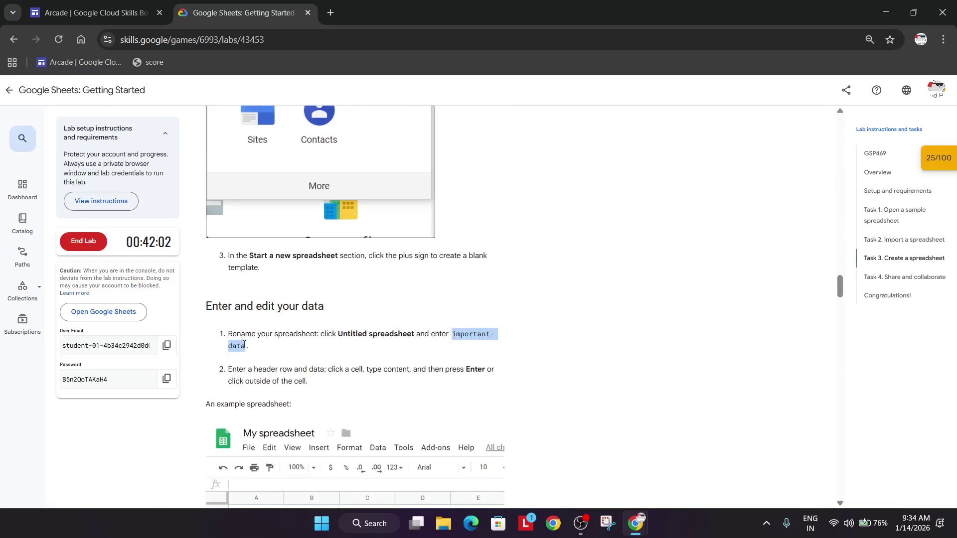
pyautogui.hotkey('alt', 'Tab')
pyautogui.click(86, 90)
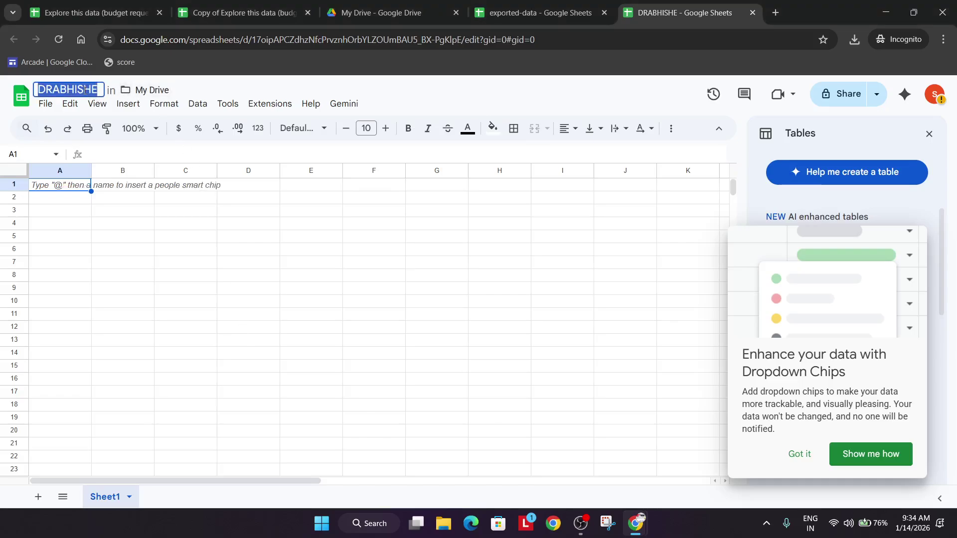
pyautogui.hotkey('ctrl', 'v')
pyautogui.click(269, 288)
# - Scroll the lab instructions to see the 50/100 score and Task 3 steps
pyautogui.hotkey('alt', 'Tab')
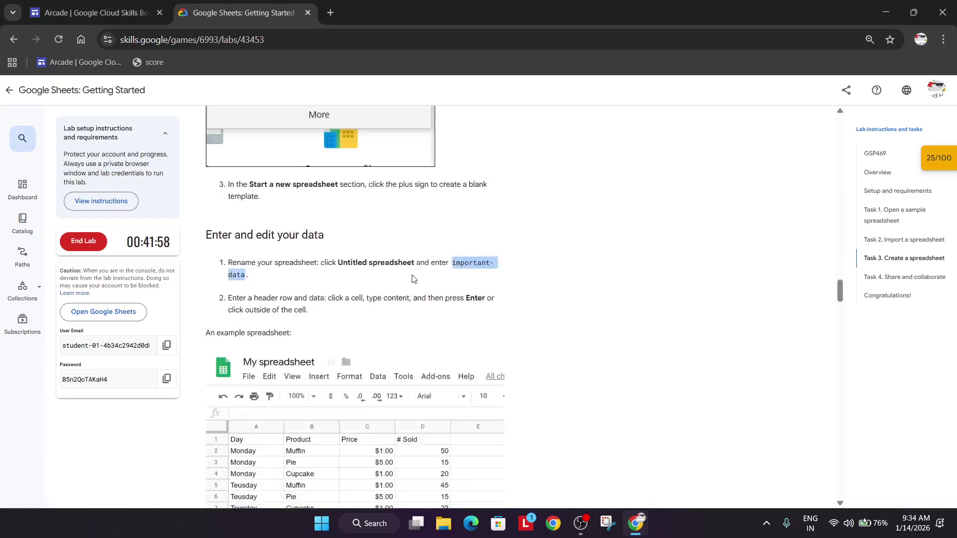
pyautogui.scroll(-10, 412, 279)
pyautogui.scroll(5, 412, 275)
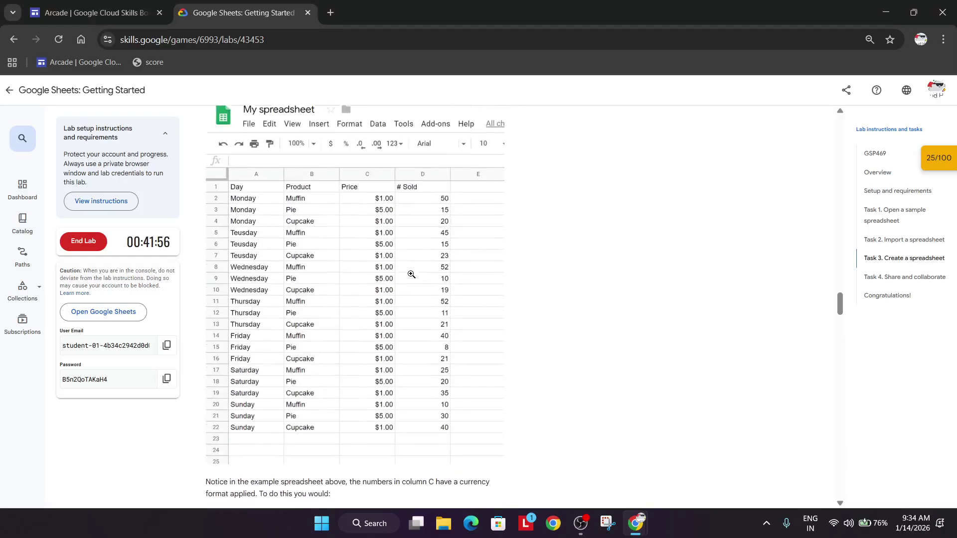
pyautogui.scroll(4, 412, 274)
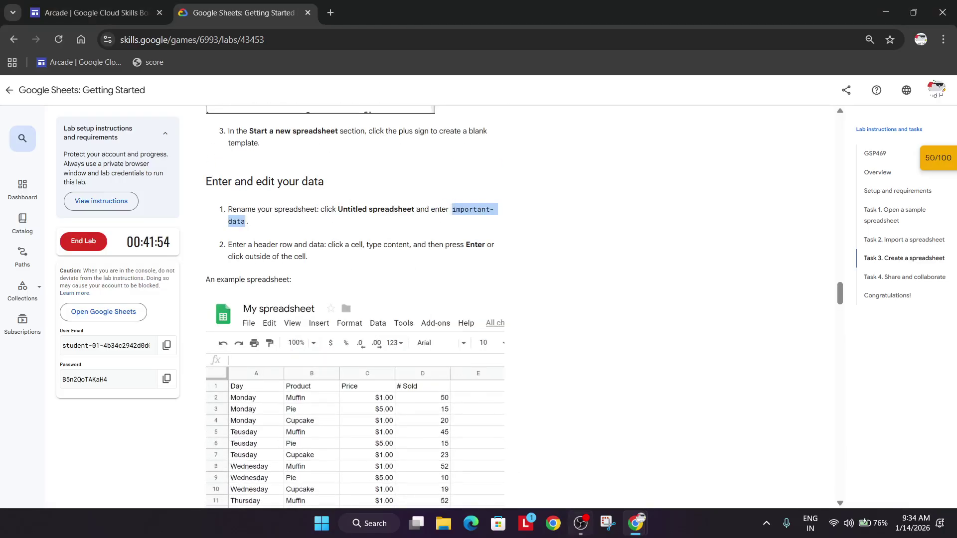
pyautogui.click(581, 523)
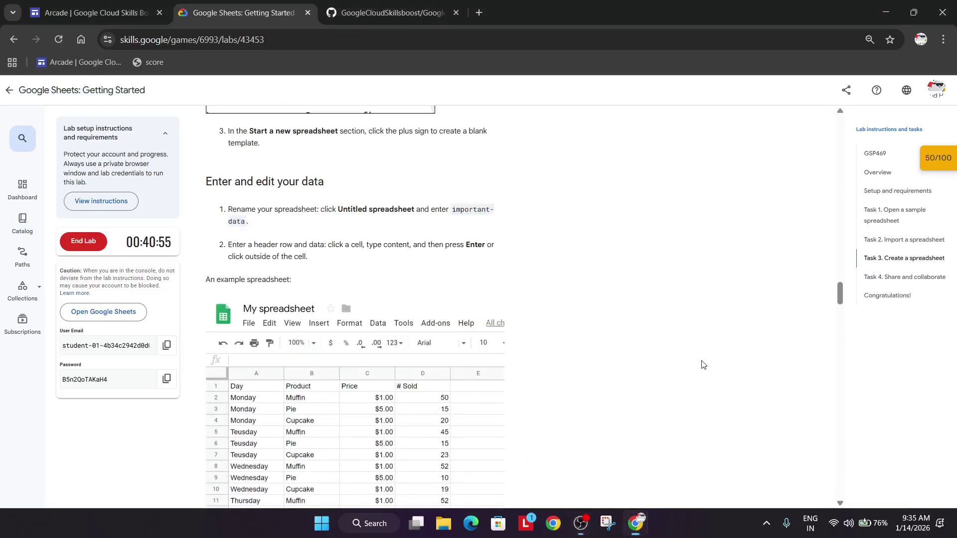
# - Download the raw important-data.xlsx (12.9 KB) from its GitHub repository page
pyautogui.click(393, 13)
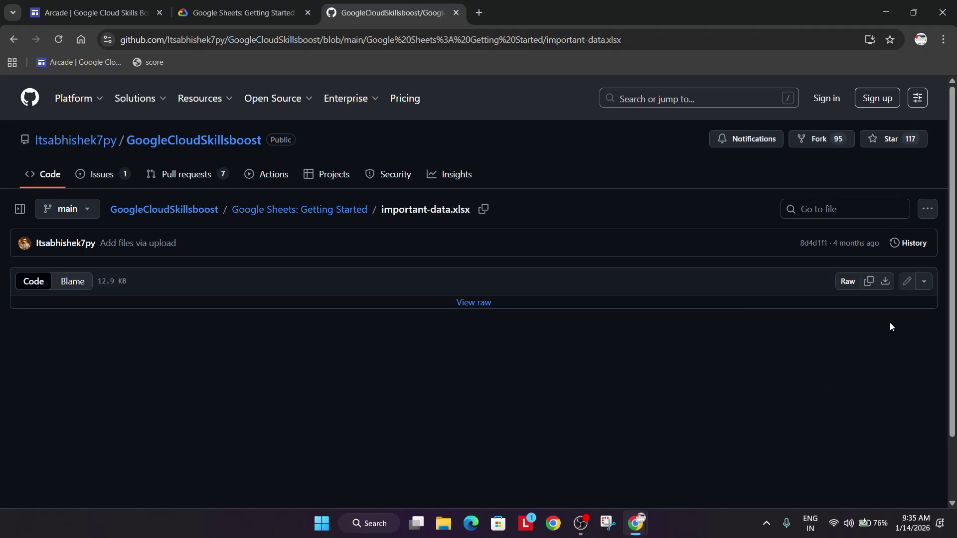
pyautogui.click(885, 283)
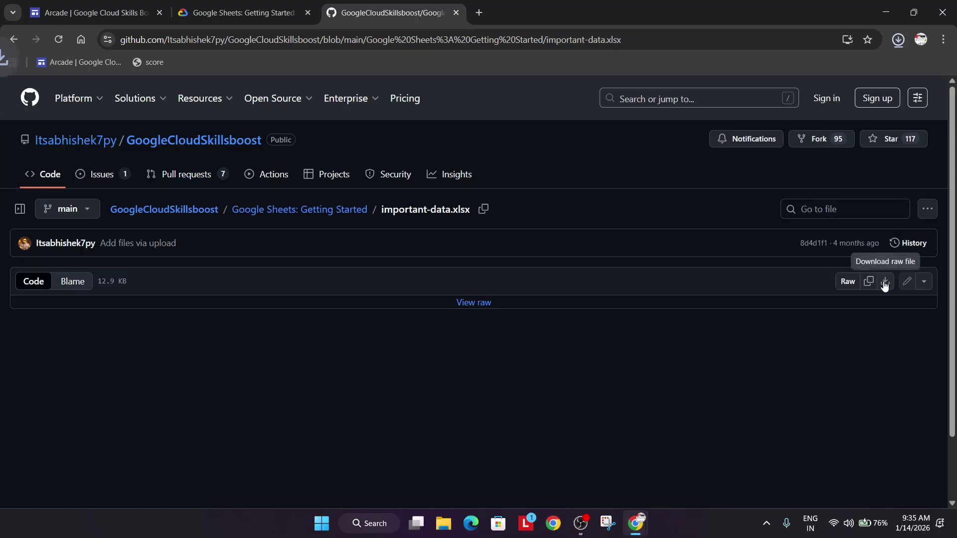
pyautogui.hotkey('alt', 'Tab')
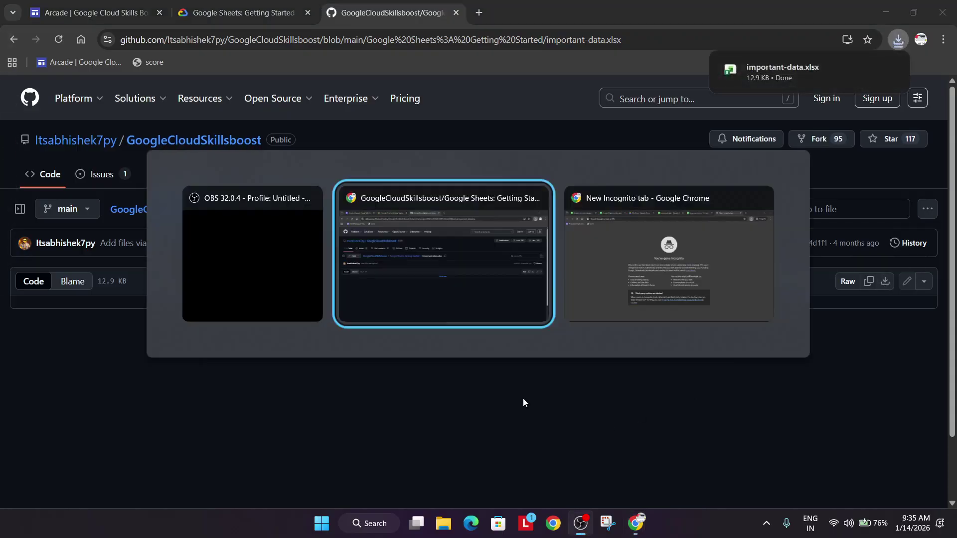
# - Bring the empty important-data spreadsheet to the front in the incognito browser
pyautogui.hotkey('alt', 'Tab')
pyautogui.click(570, 4)
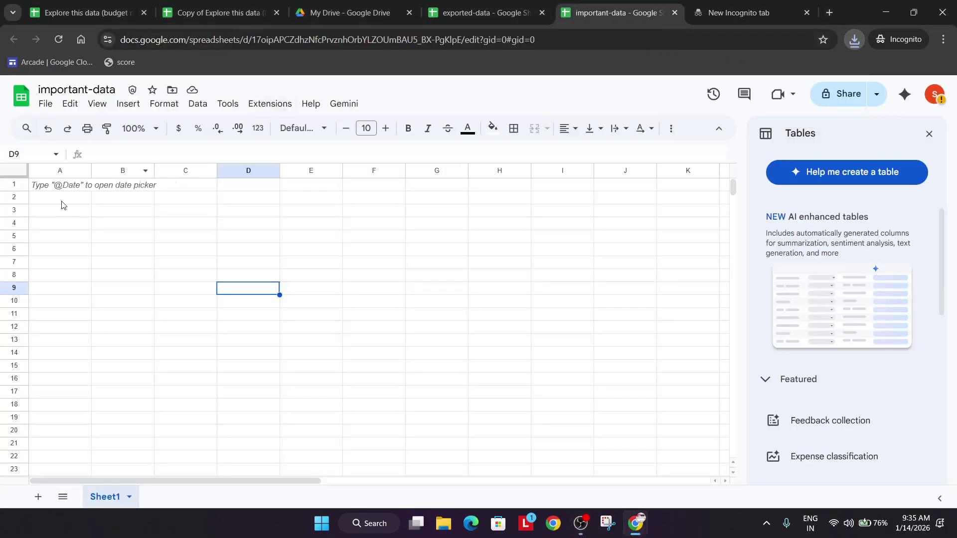
pyautogui.click(316, 324)
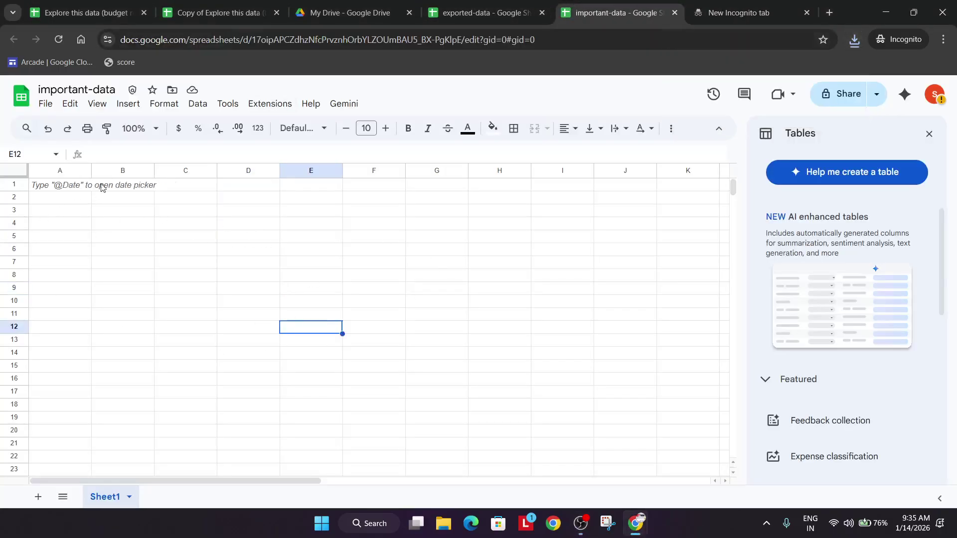
# - Import important-data.xlsx as an upload, replacing the whole spreadsheet
pyautogui.click(45, 104)
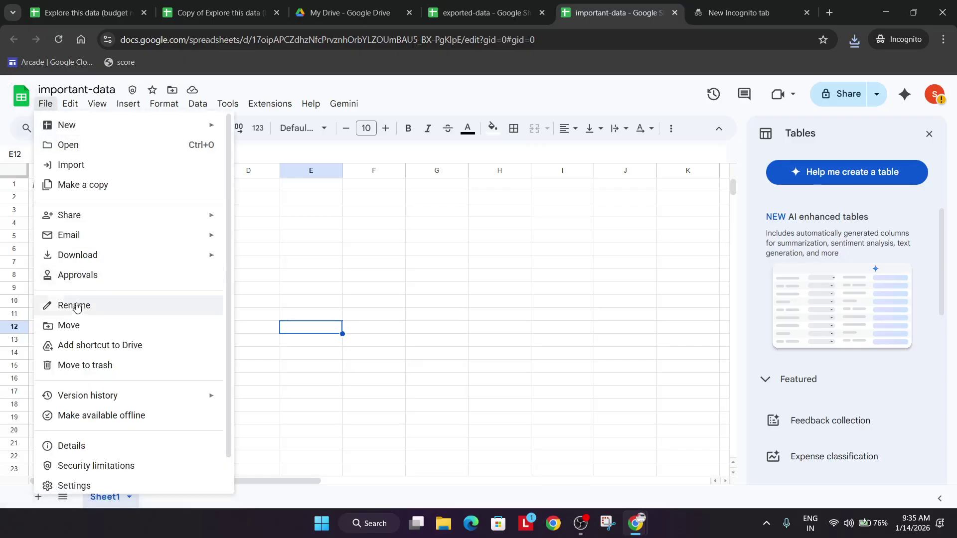
pyautogui.click(103, 166)
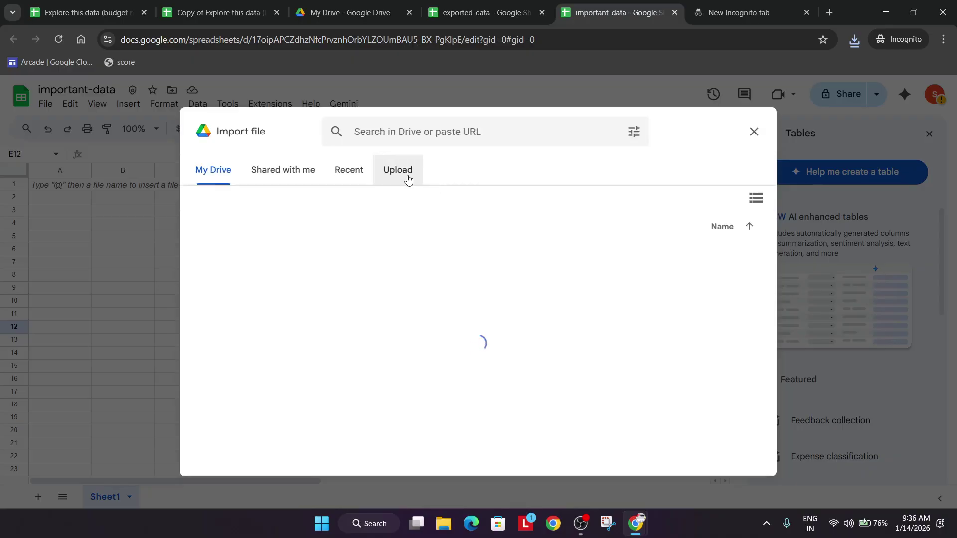
pyautogui.click(407, 177)
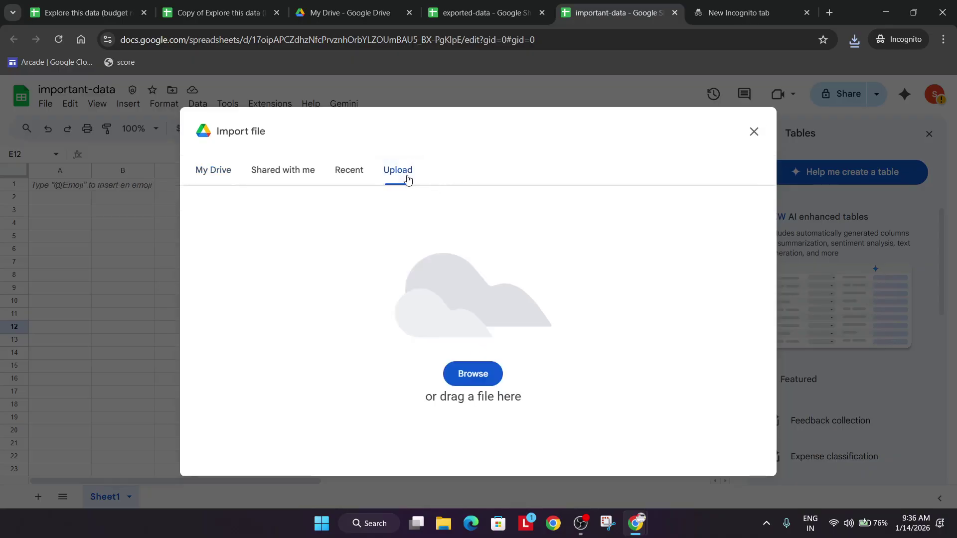
pyautogui.click(846, 47)
pyautogui.moveTo(732, 137); pyautogui.dragTo(429, 354)
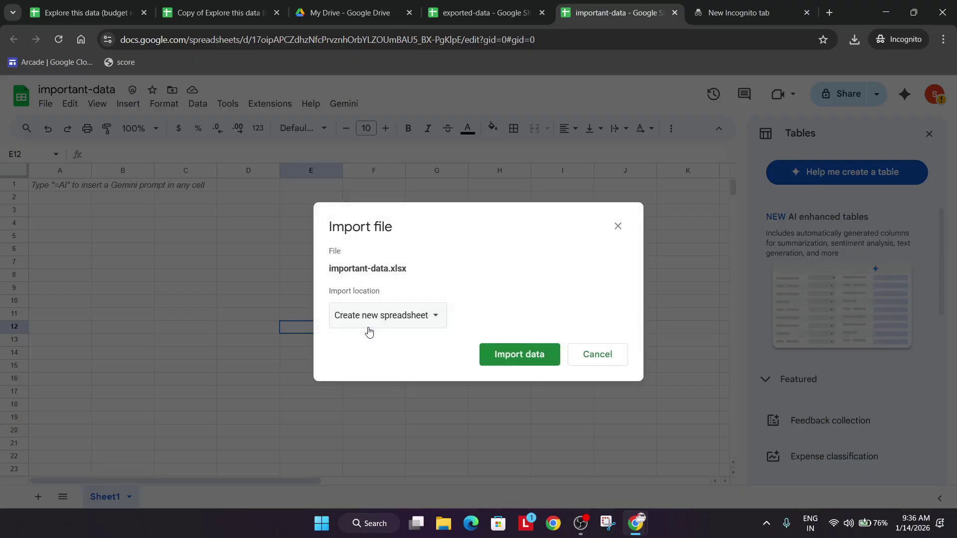
pyautogui.click(372, 318)
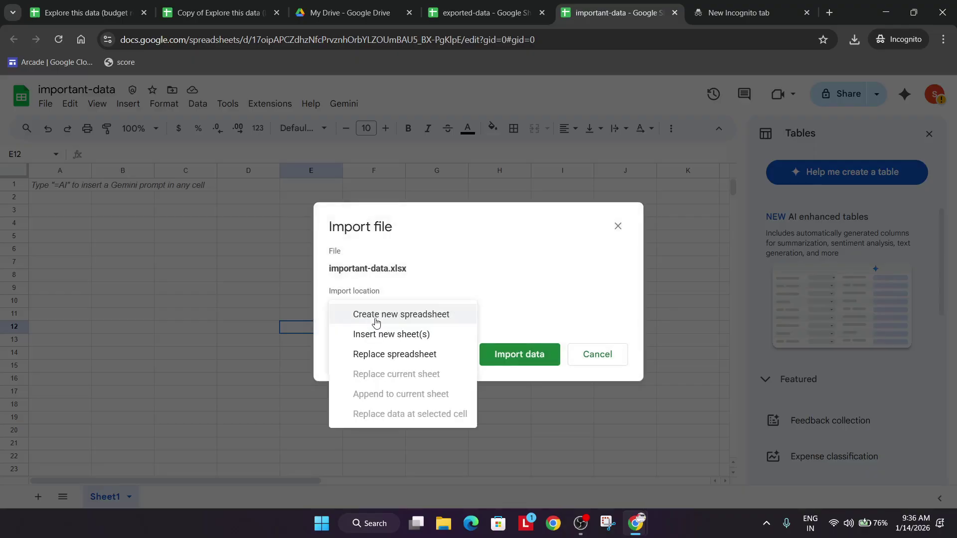
pyautogui.click(387, 355)
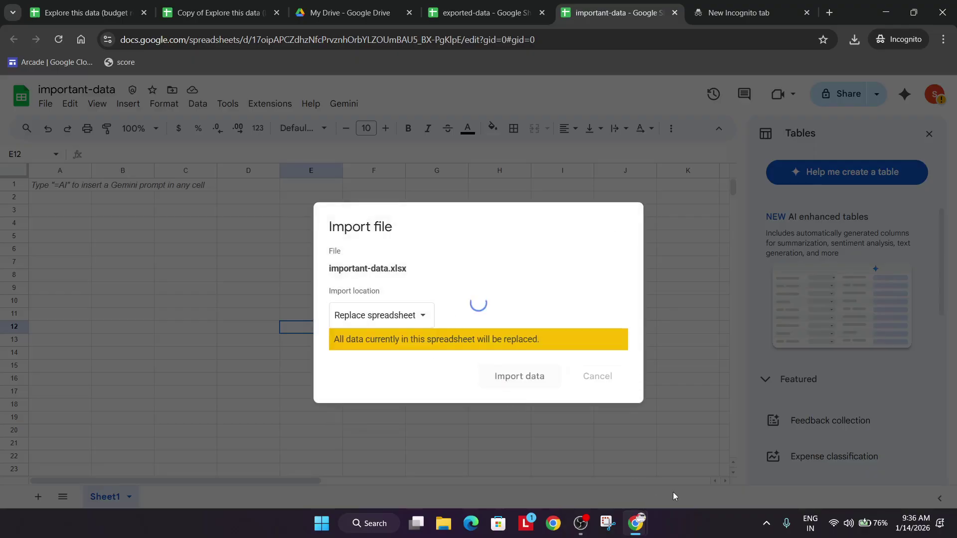
pyautogui.click(578, 522)
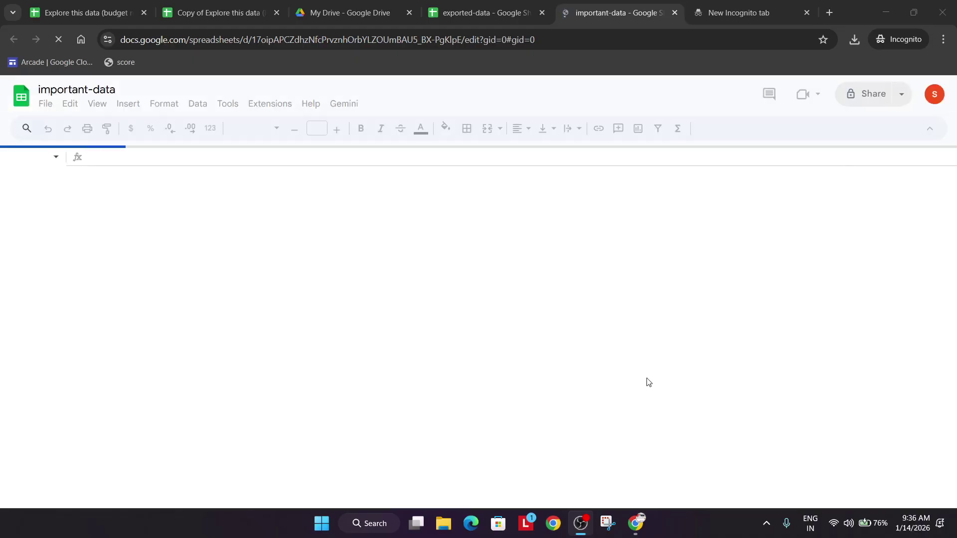
pyautogui.click(782, 341)
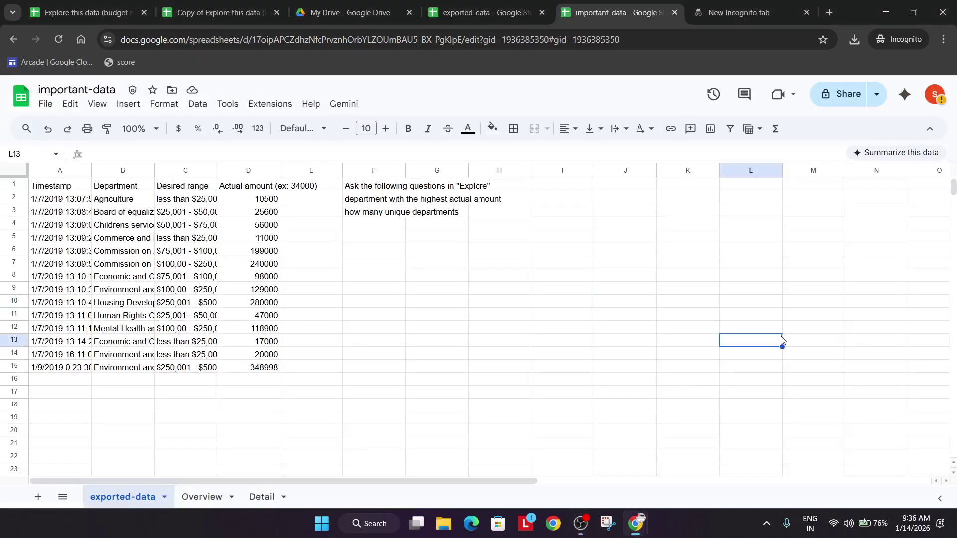
# - Apply the Currency number format to column C (Desired range) of exported-data
pyautogui.click(190, 171)
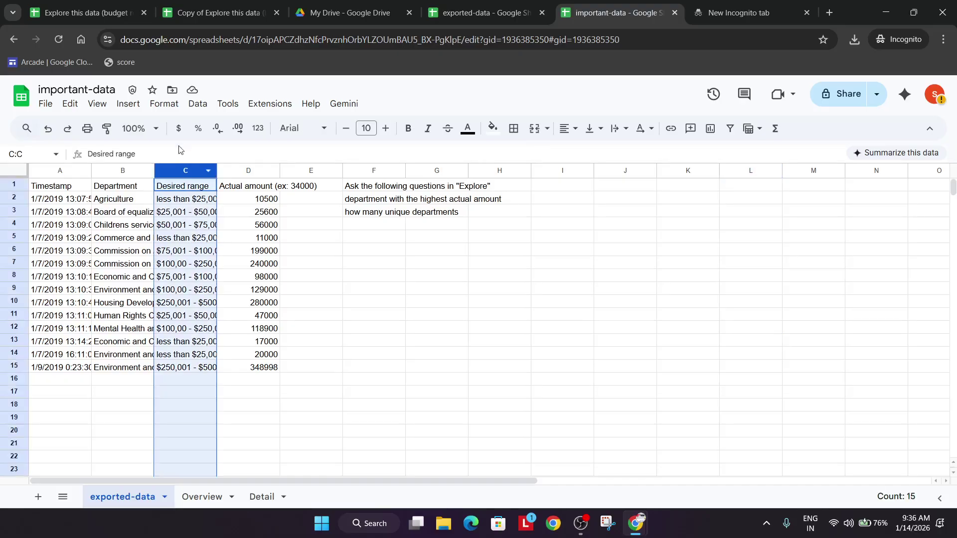
pyautogui.click(164, 104)
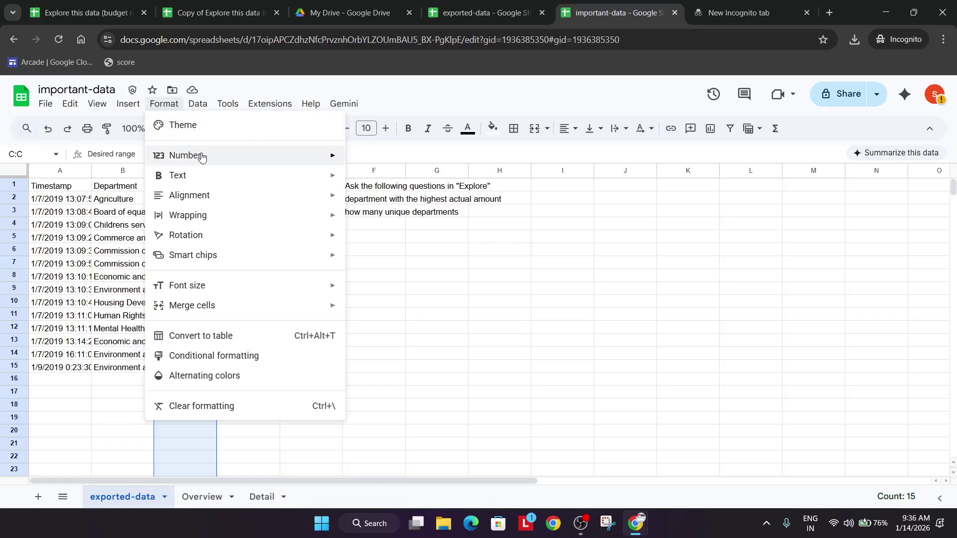
pyautogui.moveTo(201, 157)
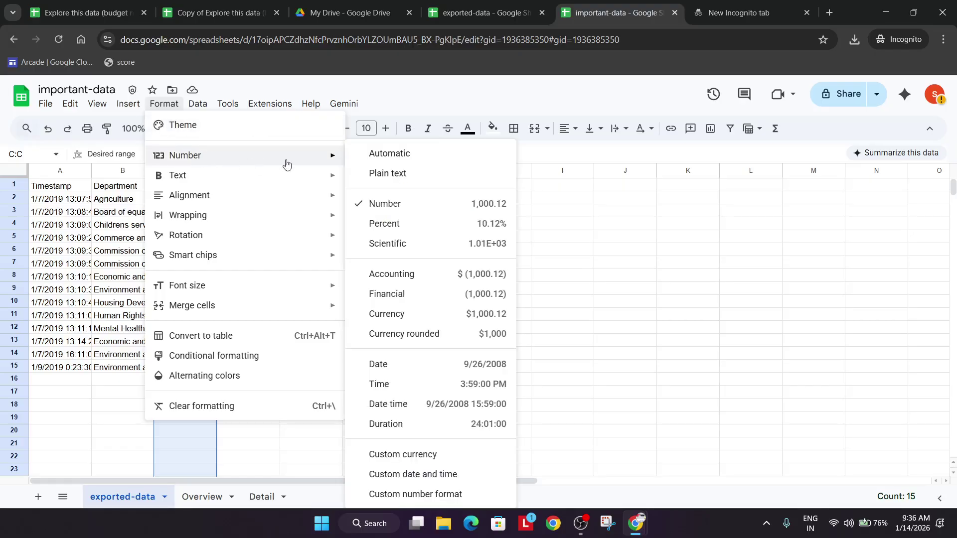
pyautogui.click(425, 317)
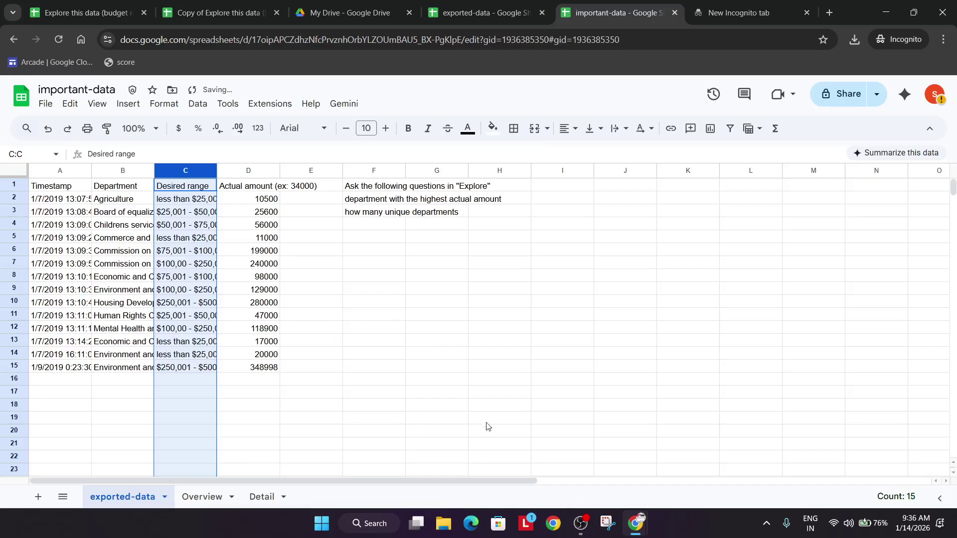
pyautogui.click(578, 522)
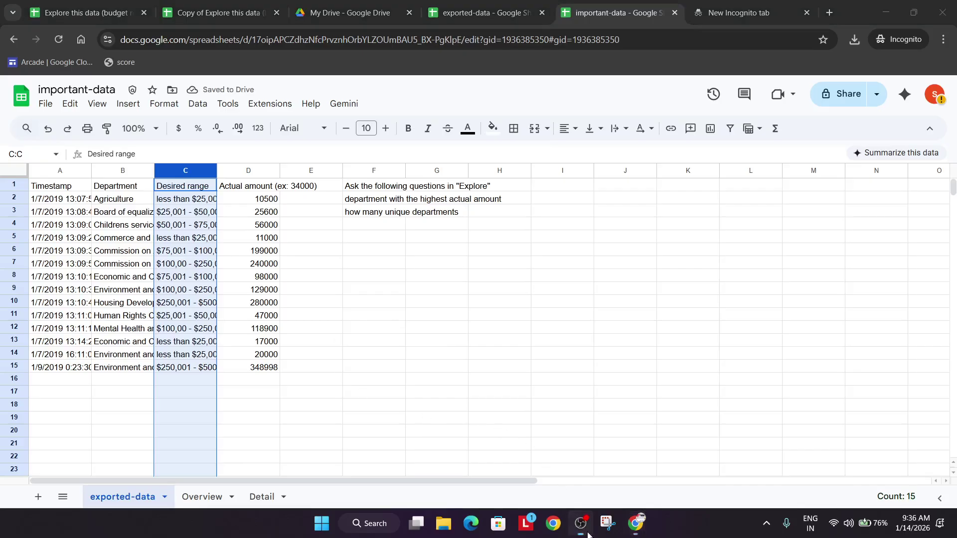
# - Verify the Customize your spreadsheet checkpoint on the lab page, then return to the spreadsheet
pyautogui.click(716, 372)
pyautogui.hotkey('alt', 'Tab')
pyautogui.hotkey('alt', 'Tab')
pyautogui.scroll(-15, 361, 357)
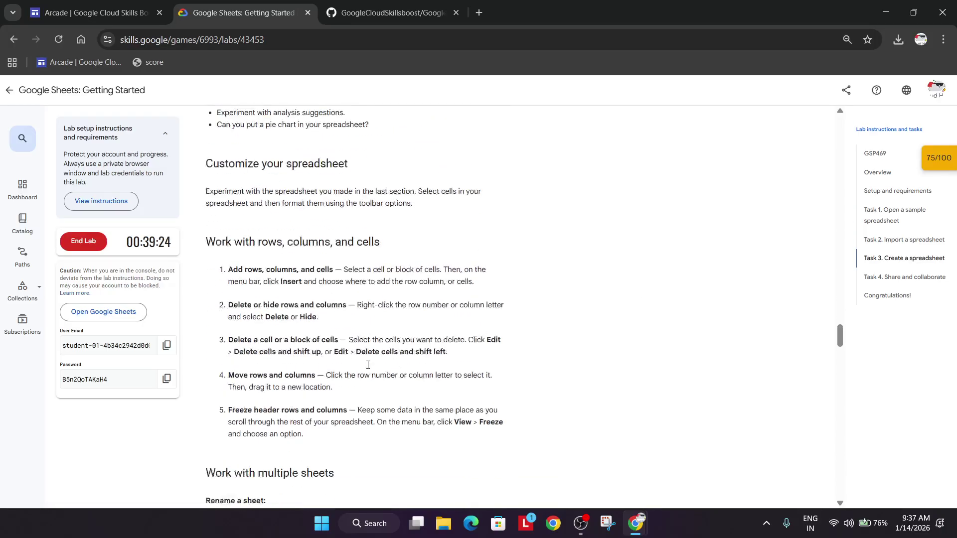
pyautogui.click(312, 302)
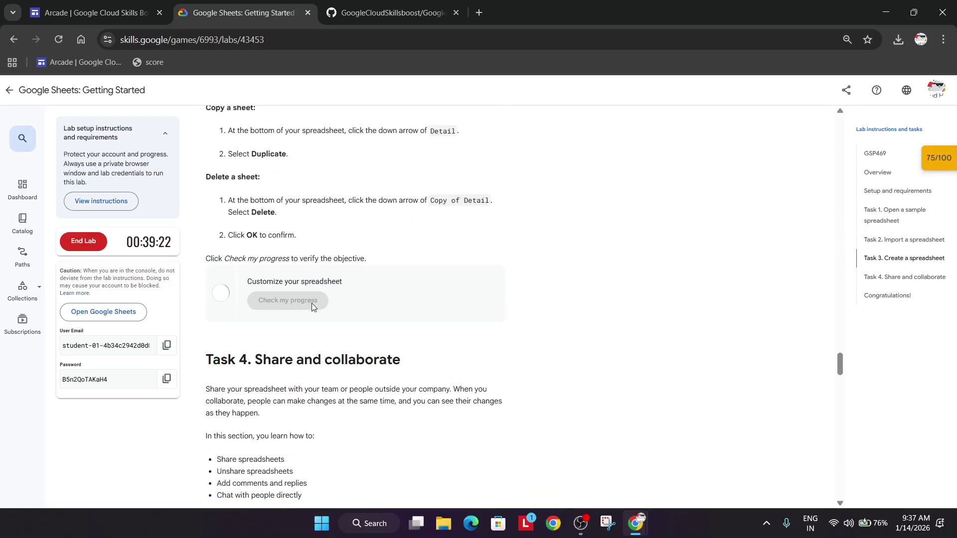
pyautogui.scroll(-3, 352, 345)
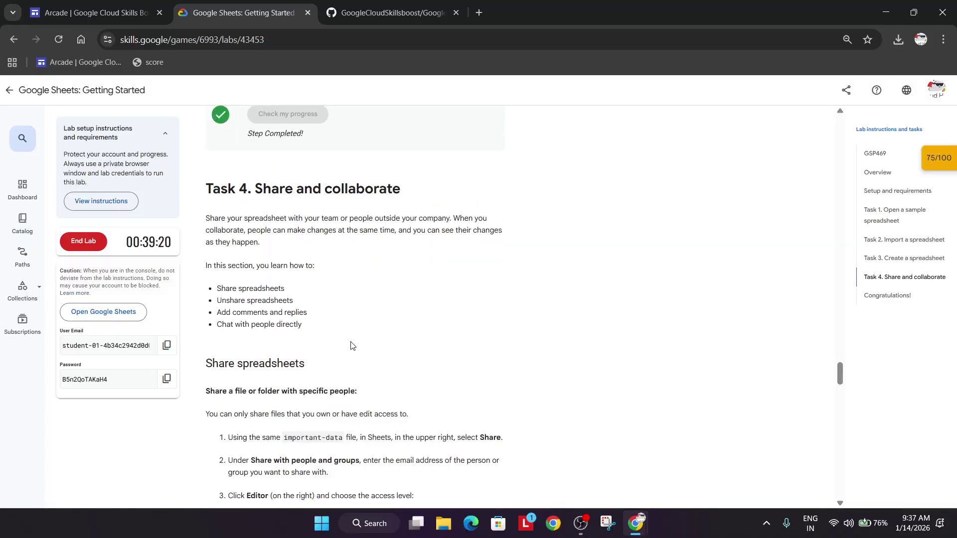
pyautogui.scroll(-1, 350, 337)
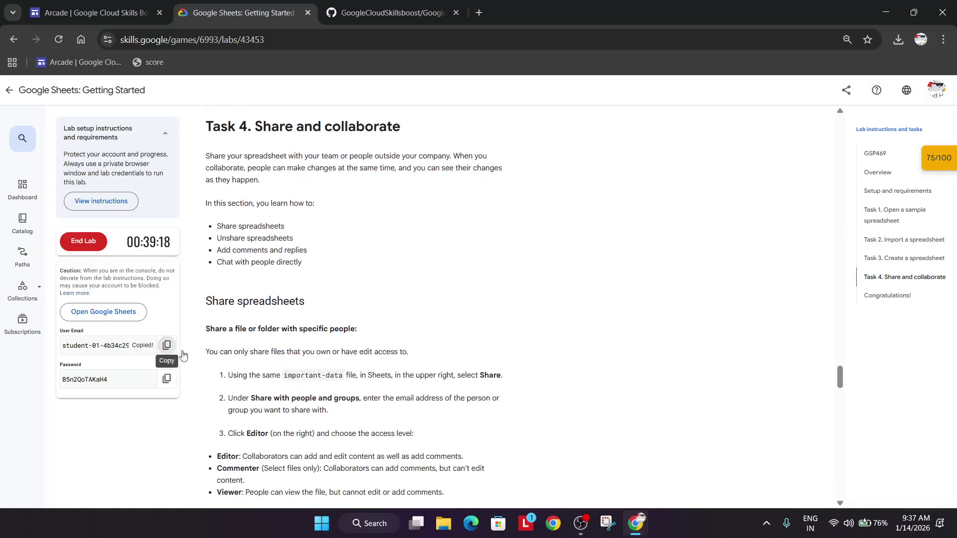
pyautogui.scroll(-3, 453, 351)
pyautogui.hotkey('alt', 'Tab')
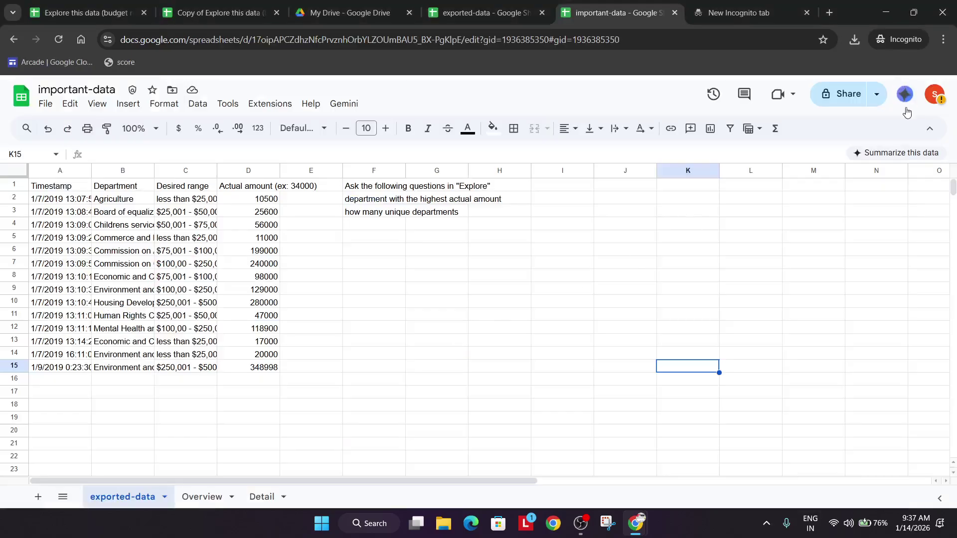
# - Give the Qwiklabs group link access to important-data and add the lab user's e-mail as an editor
pyautogui.click(844, 101)
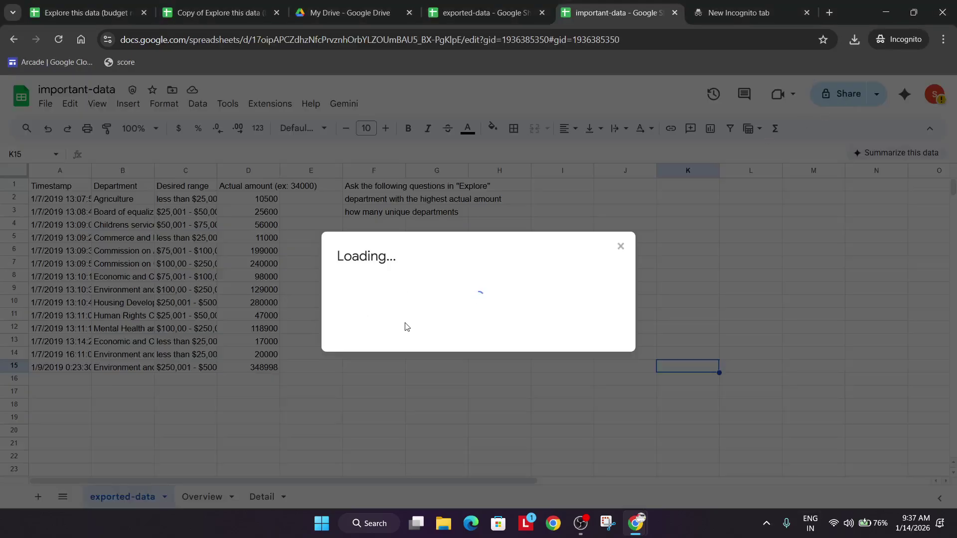
pyautogui.click(392, 344)
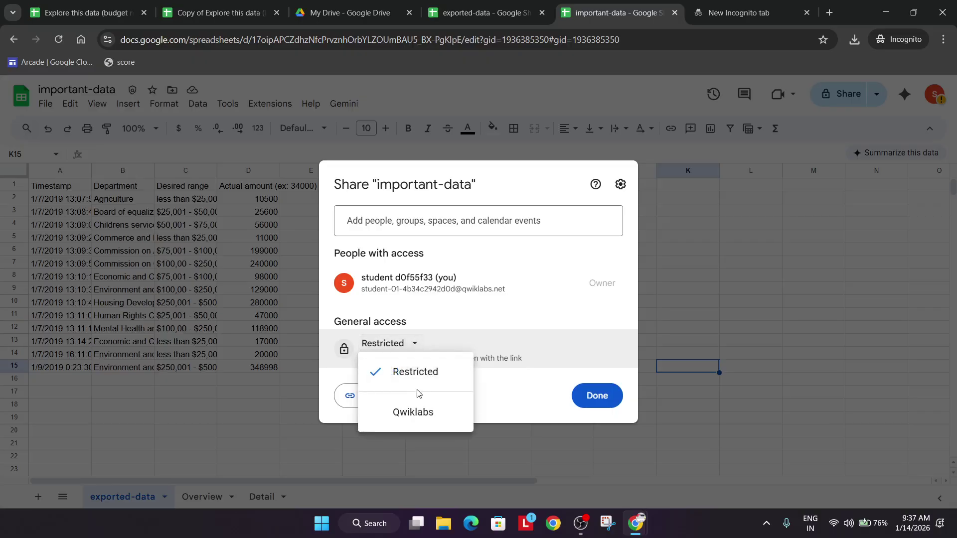
pyautogui.click(414, 411)
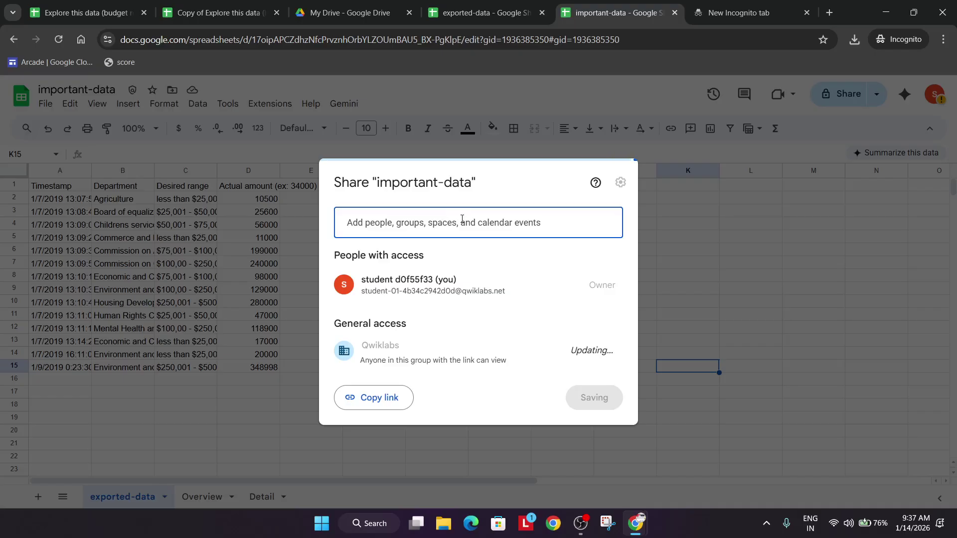
pyautogui.click(457, 228)
pyautogui.click(449, 252)
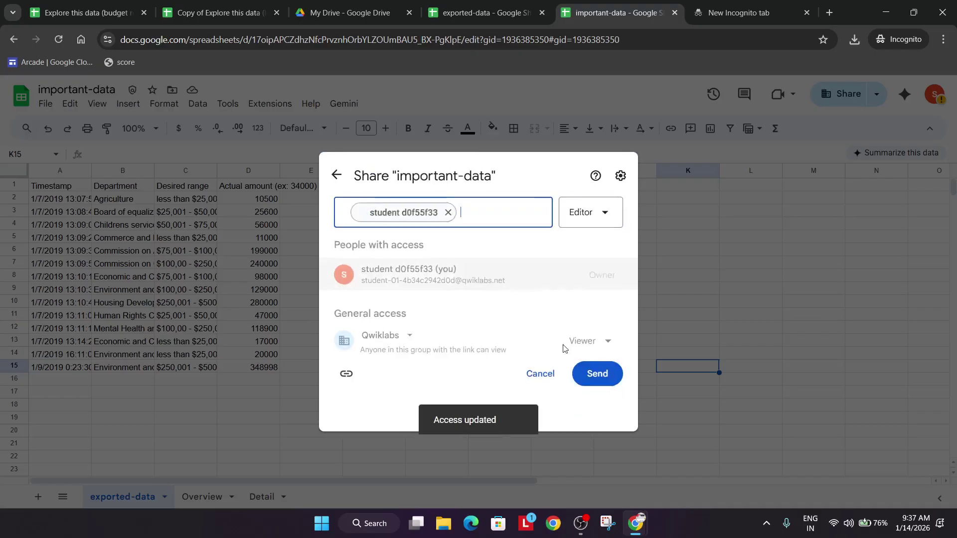
# - Run Check my progress for the Share a link to a file or folder step
pyautogui.hotkey('alt', 'Tab')
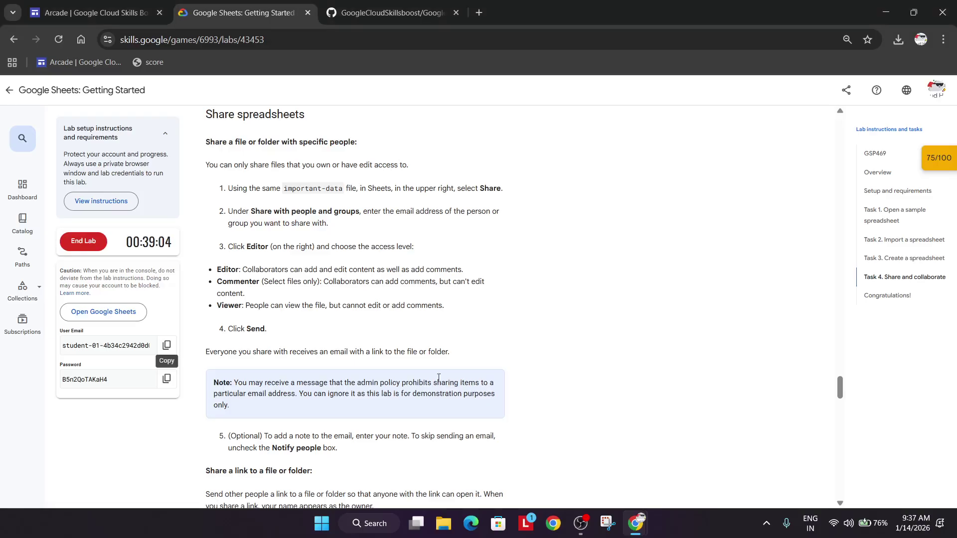
pyautogui.scroll(-7, 373, 346)
pyautogui.click(305, 355)
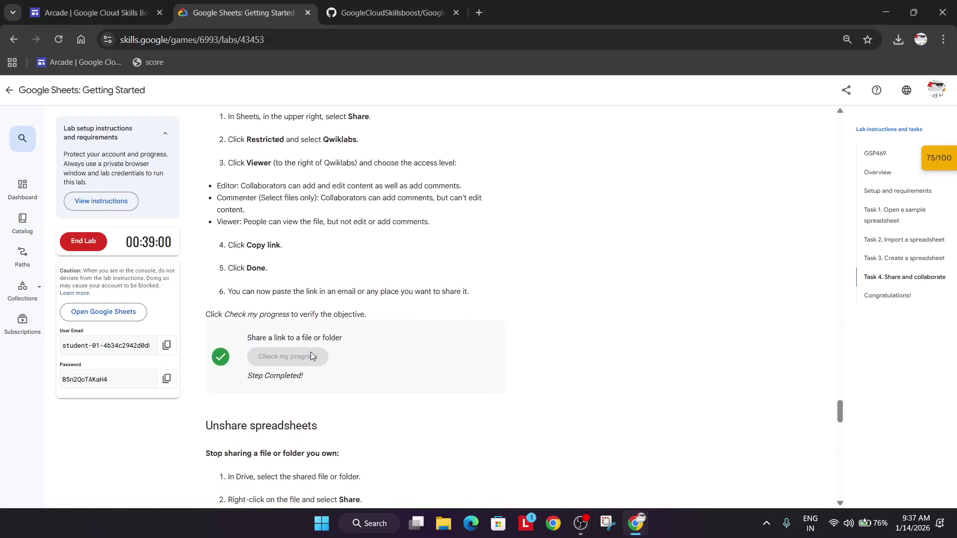
# - Confirm the lab scores 100/100 in Checkpoints and start ending the lab
pyautogui.click(938, 161)
pyautogui.scroll(-2, 948, 159)
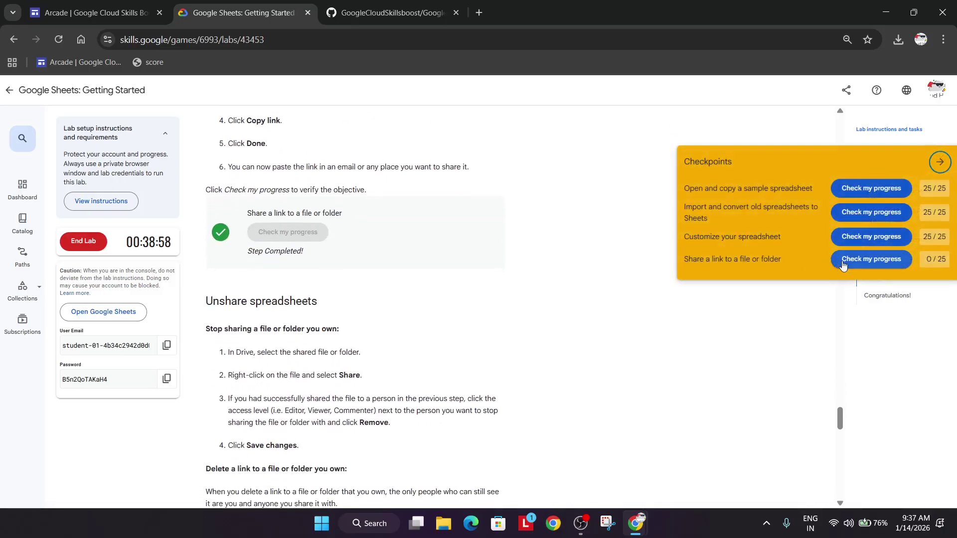
pyautogui.click(940, 161)
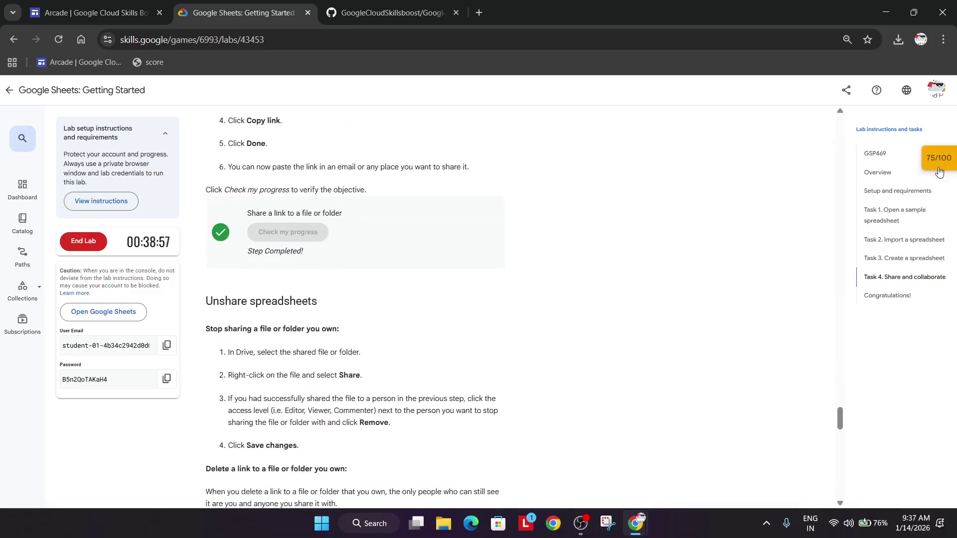
pyautogui.click(869, 161)
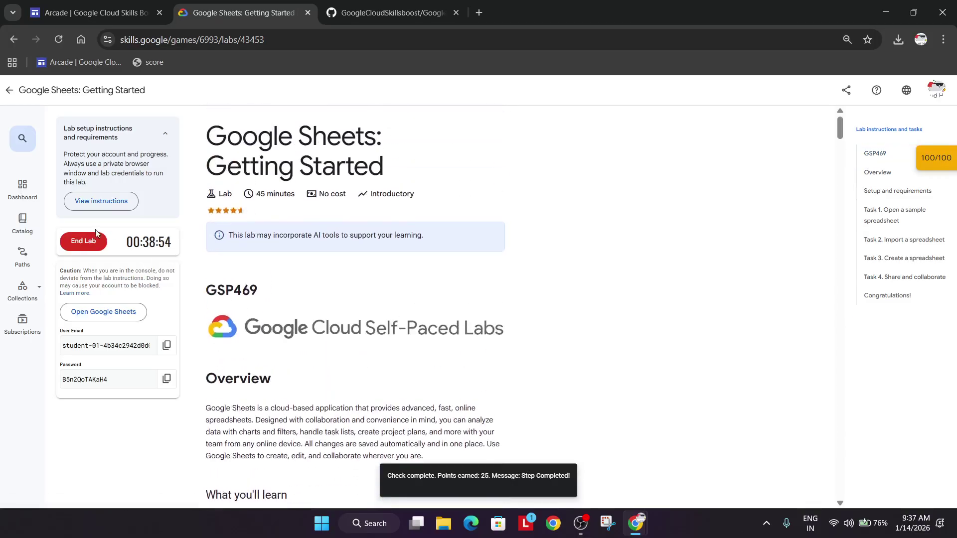
pyautogui.click(95, 236)
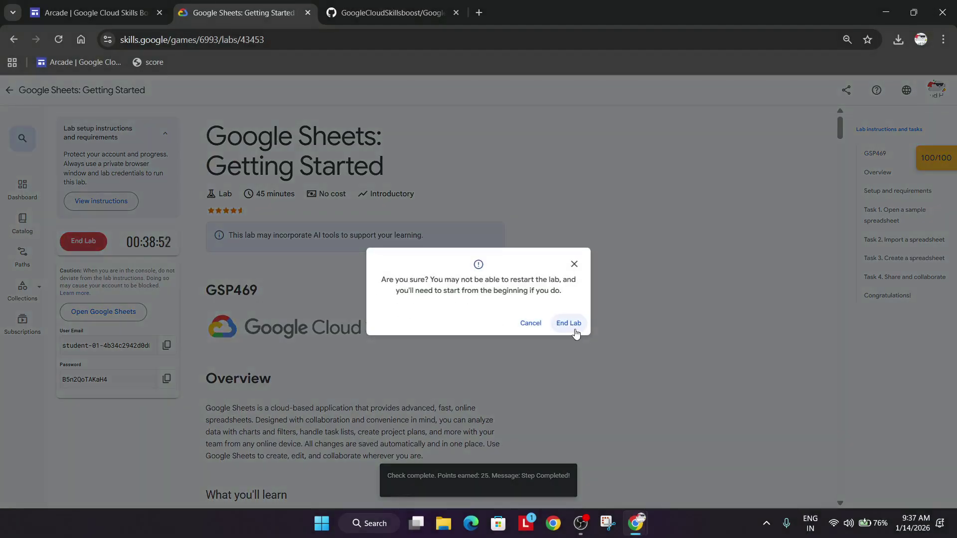